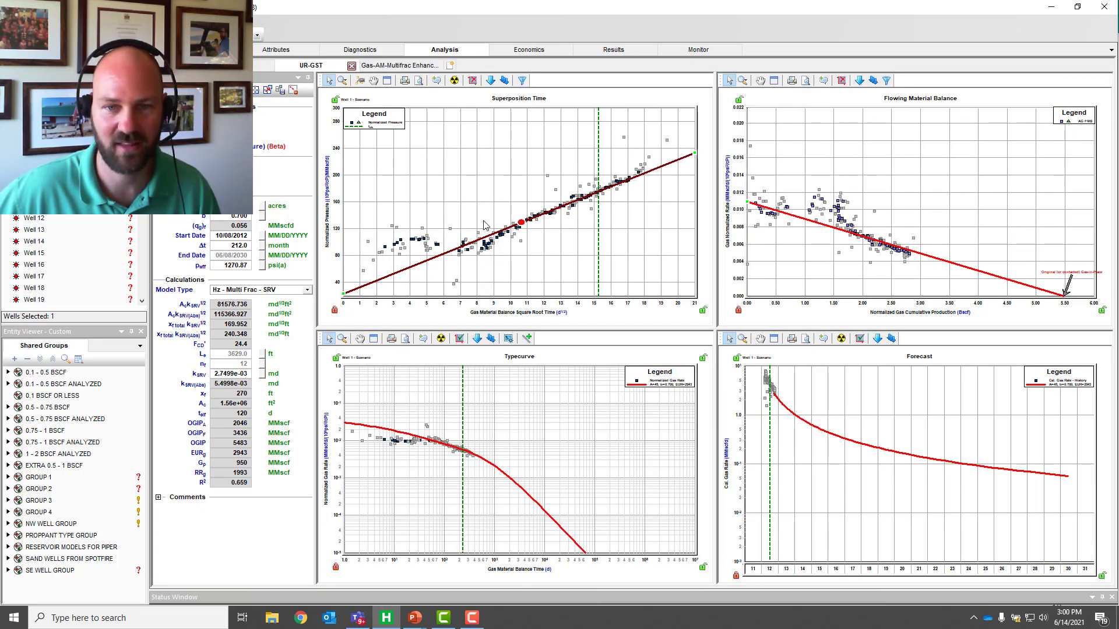
# - From the Gas-AM-Multifrac worksheet, start a new worksheet to show the analysis-type gallery
pyautogui.click(417, 69)
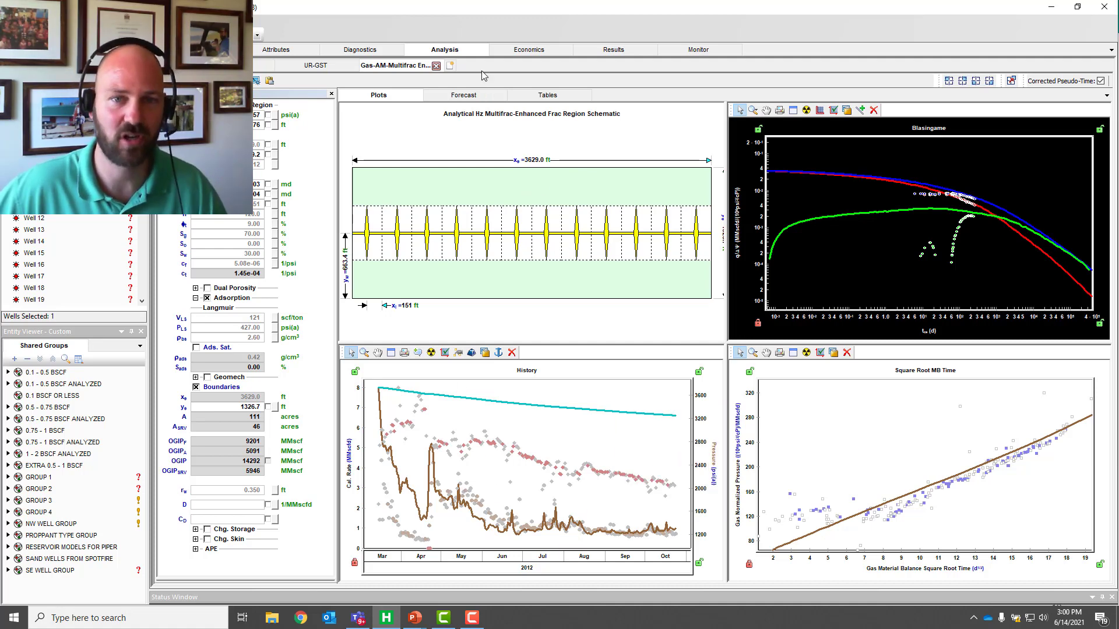
pyautogui.click(452, 66)
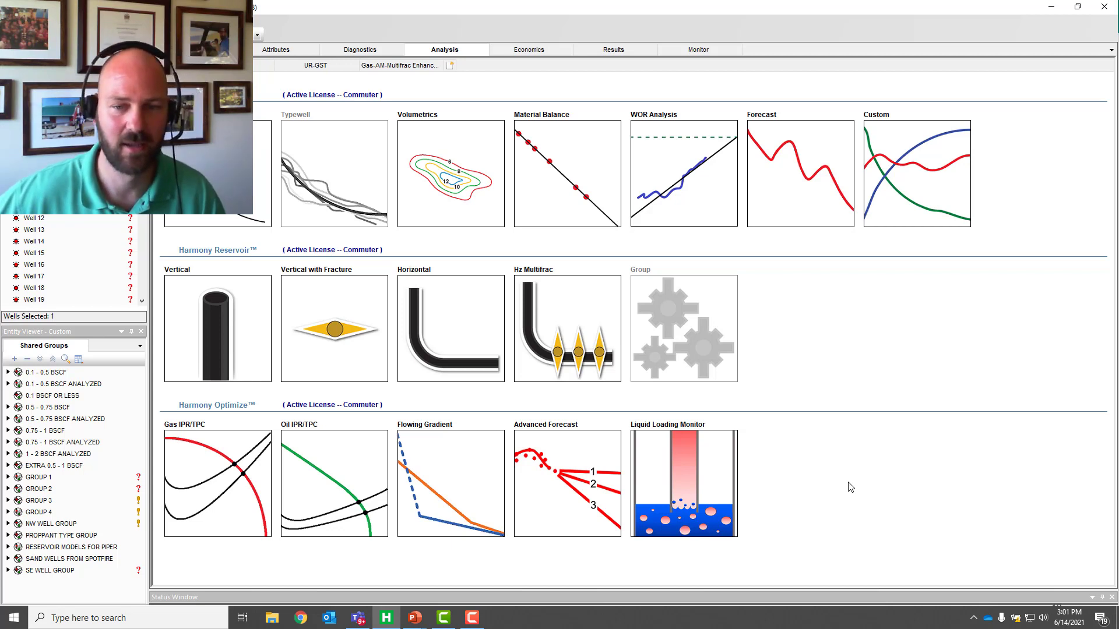
# - Create an Advanced Forecast worksheet based on the AM-Multifrac Enhanced Frac Region model
pyautogui.click(580, 453)
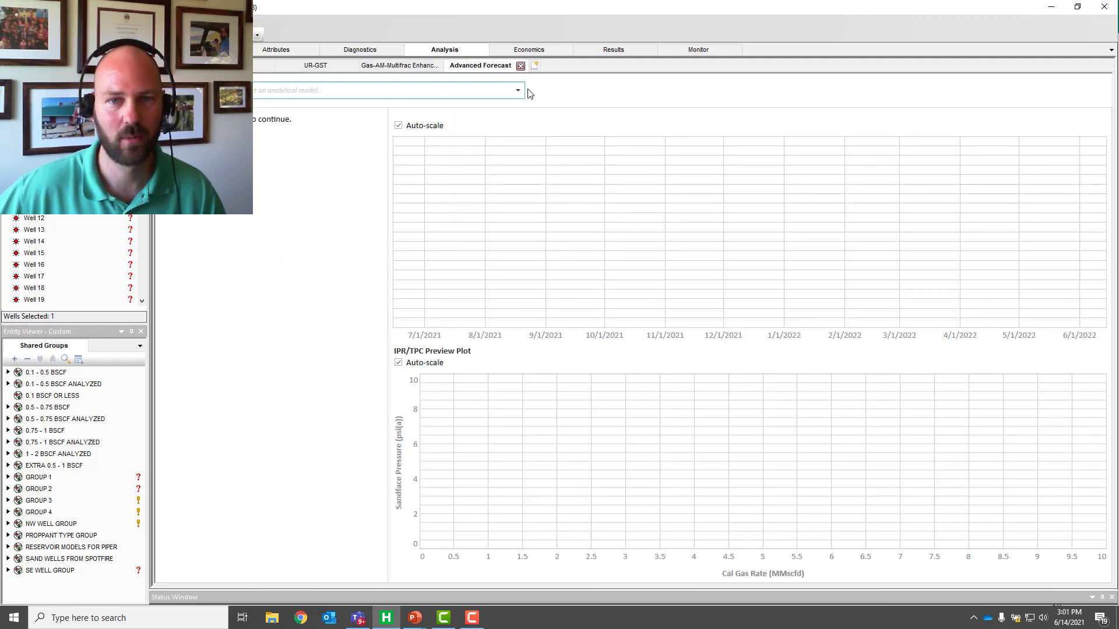
pyautogui.click(518, 92)
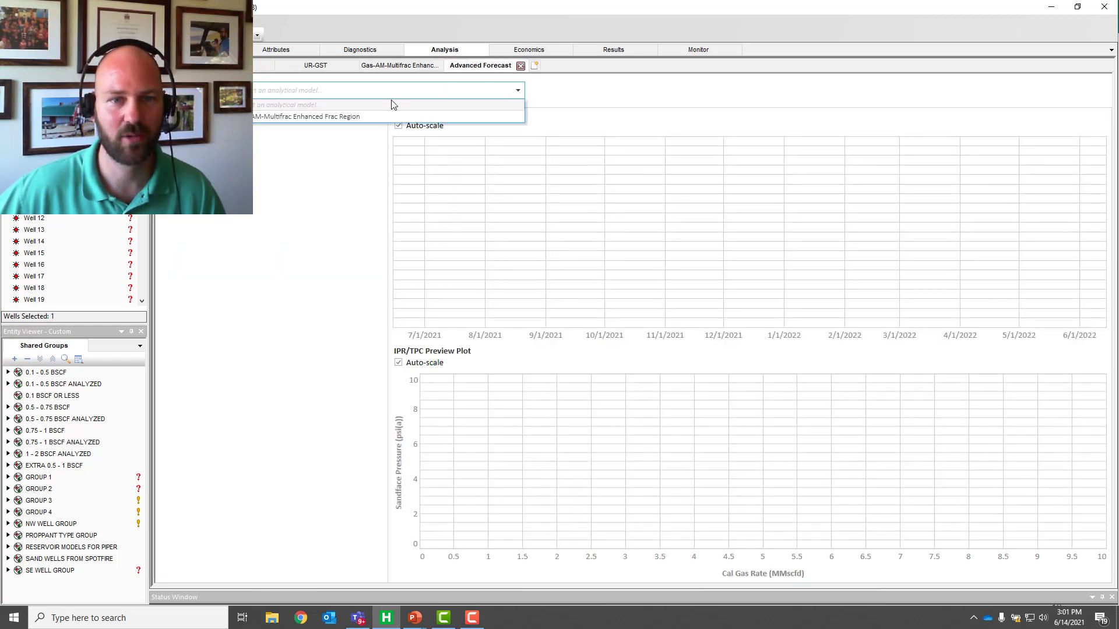
pyautogui.click(352, 116)
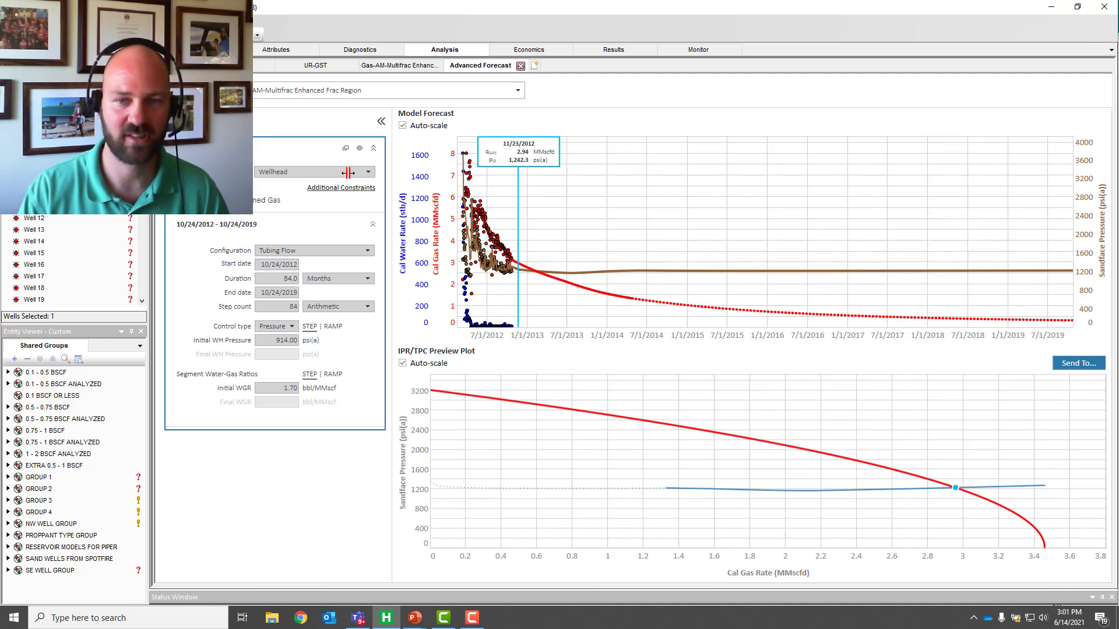
# - Turn off Auto-scale on the IPR/TPC Preview Plot
pyautogui.moveTo(602, 319)
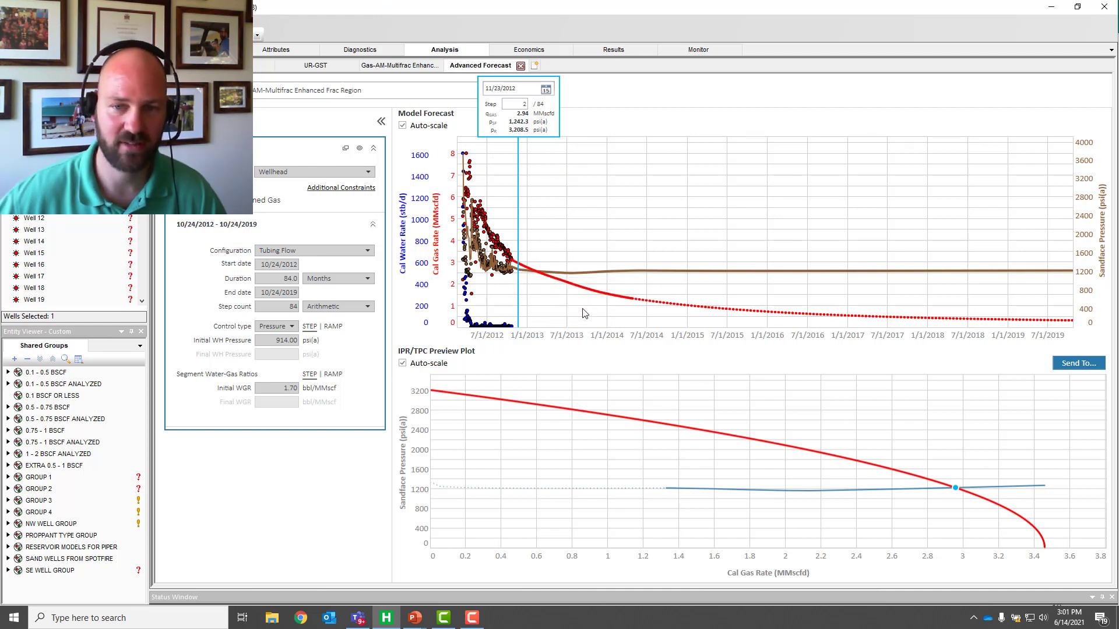
pyautogui.moveTo(636, 307)
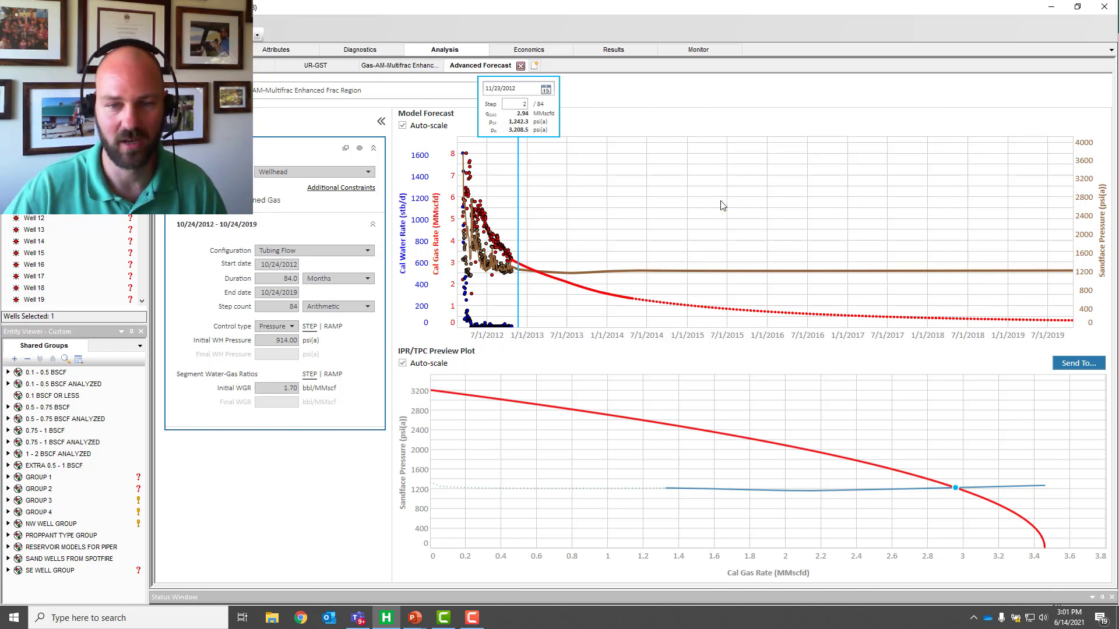
pyautogui.click(402, 363)
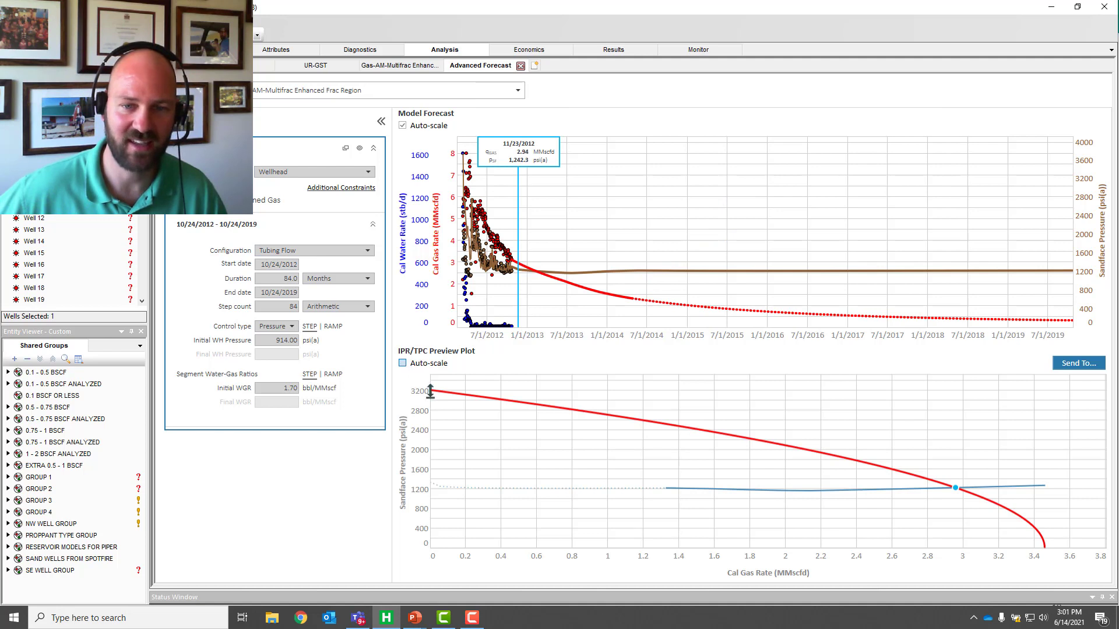
# - Move the forecast step cursor back to the start, then forward to 04/24/2013
pyautogui.moveTo(1034, 486)
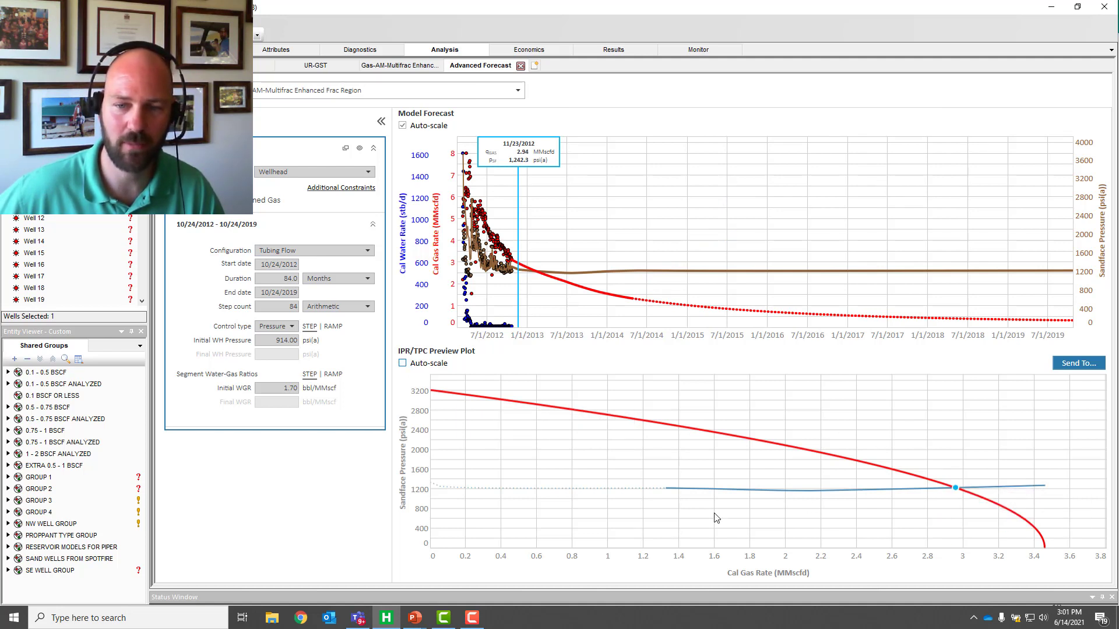
pyautogui.moveTo(548, 210)
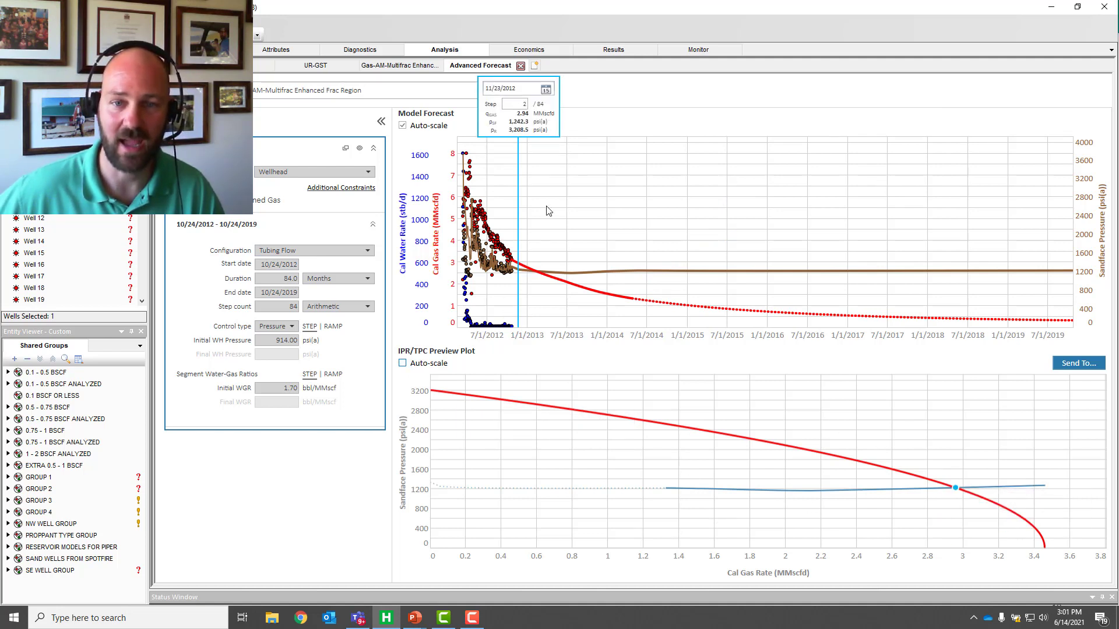
pyautogui.click(513, 219)
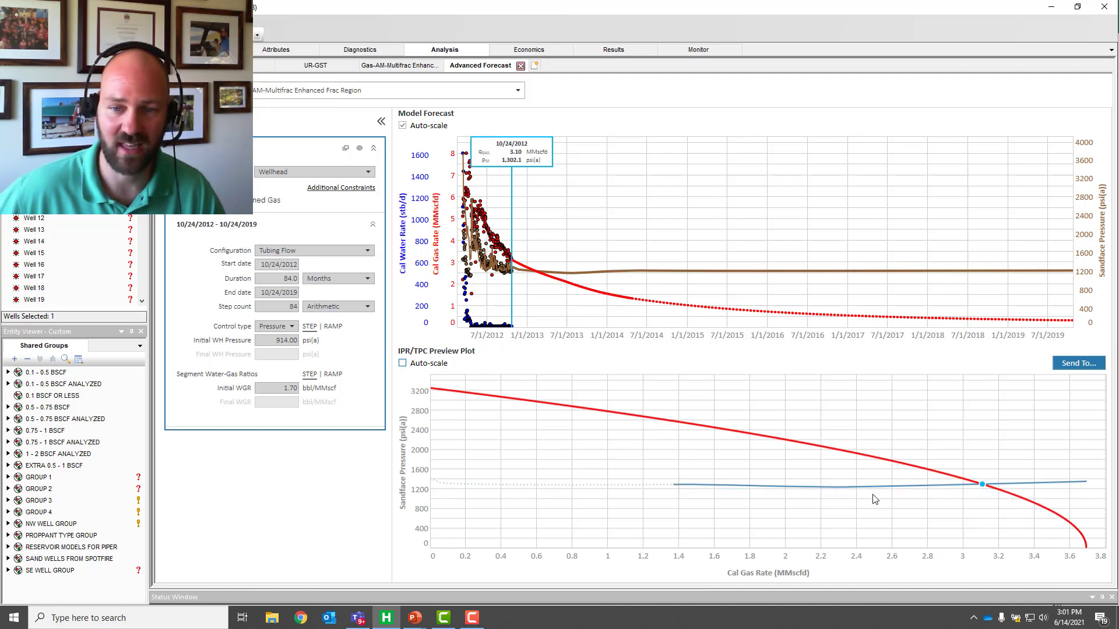
pyautogui.moveTo(676, 488)
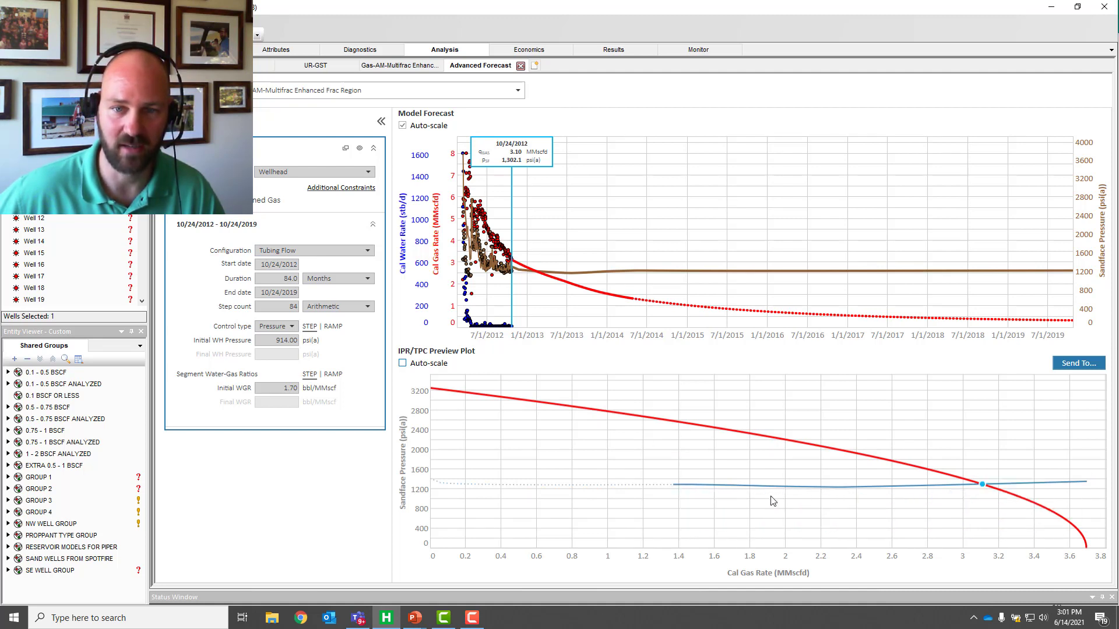
pyautogui.moveTo(549, 269)
pyautogui.moveTo(512, 228); pyautogui.dragTo(551, 229)
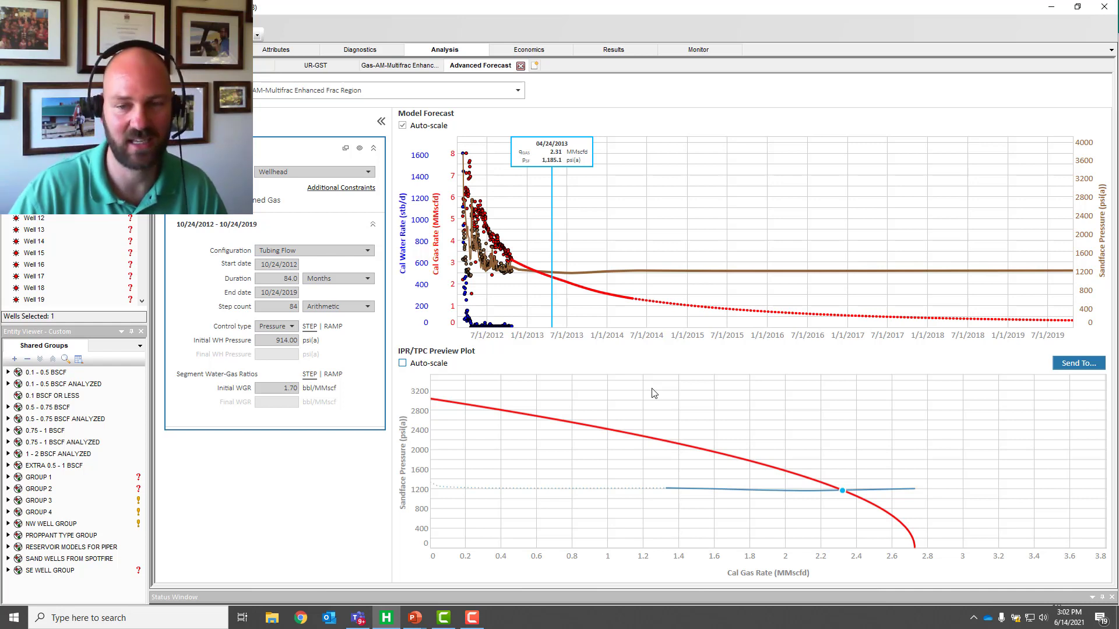
pyautogui.moveTo(552, 244); pyautogui.dragTo(590, 245)
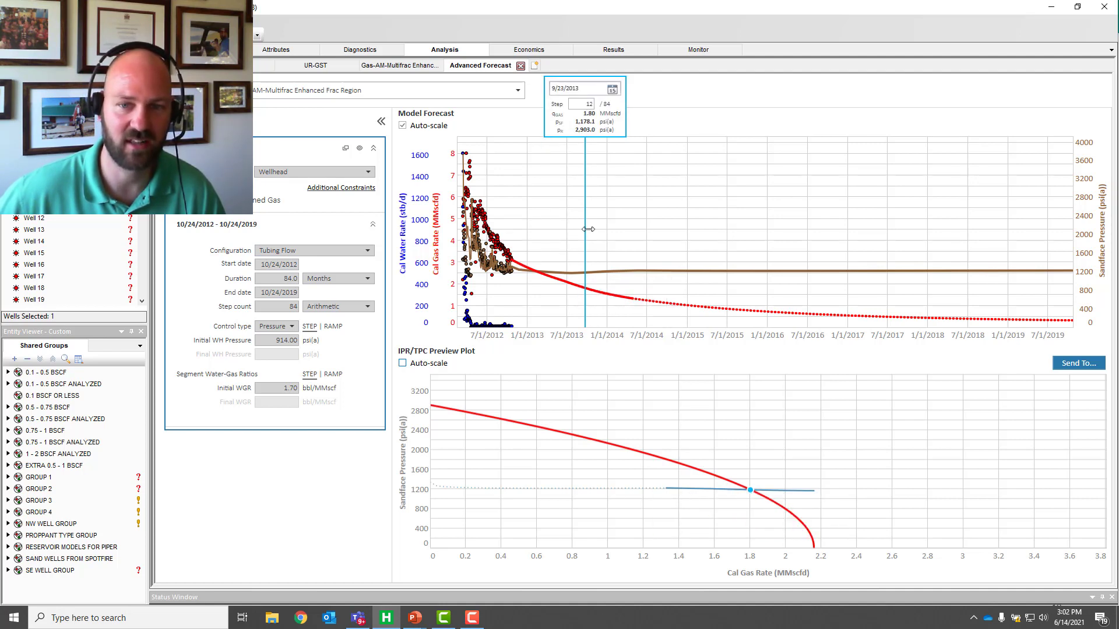
pyautogui.moveTo(588, 229); pyautogui.dragTo(627, 230)
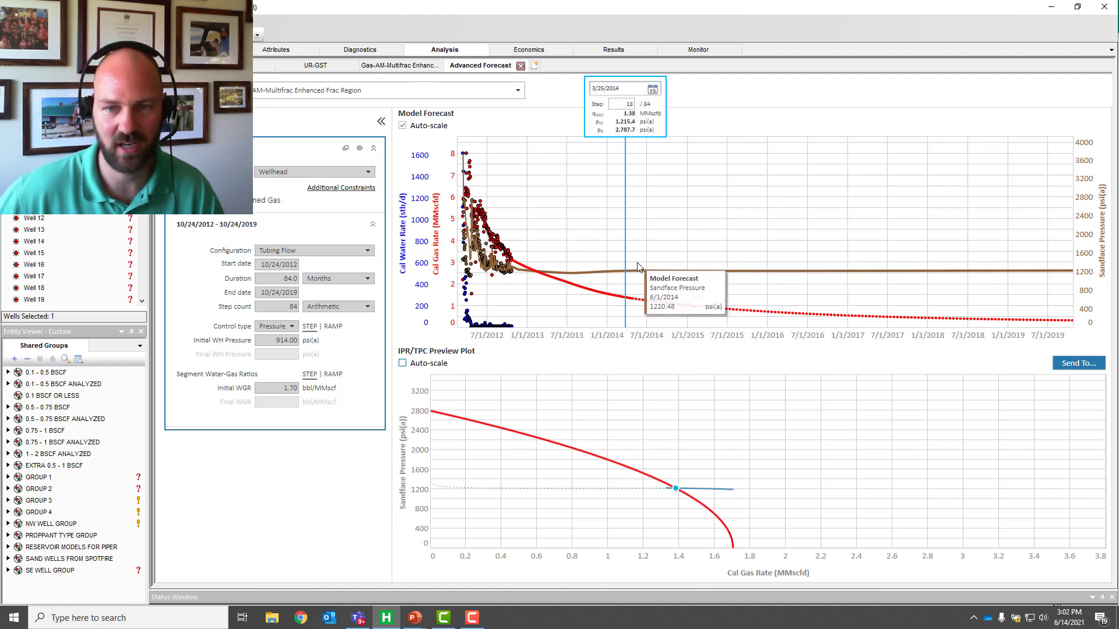
pyautogui.moveTo(625, 254); pyautogui.dragTo(706, 375)
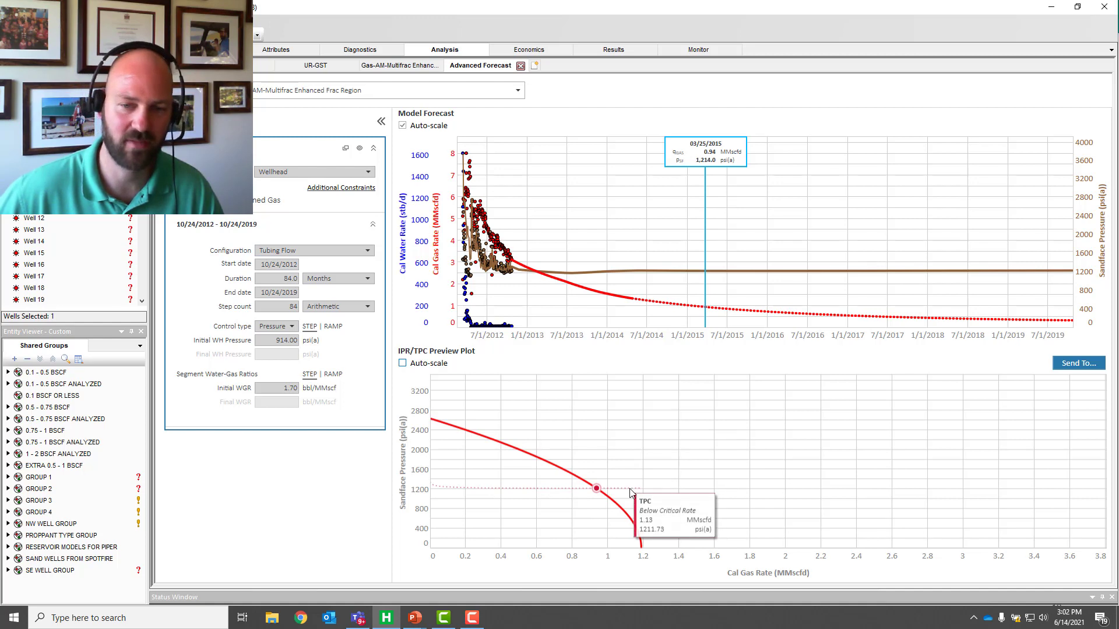
pyautogui.moveTo(731, 197)
pyautogui.moveTo(707, 198); pyautogui.dragTo(508, 221)
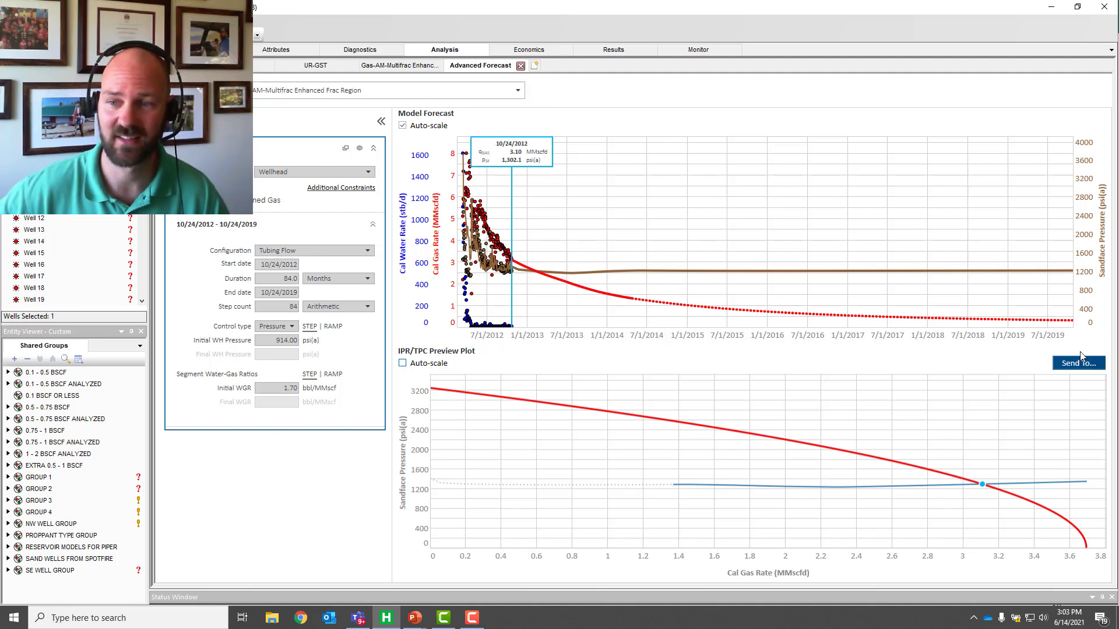
# - Set the curves to go to a new worksheet named 'IPR TPC Range'
pyautogui.click(1070, 371)
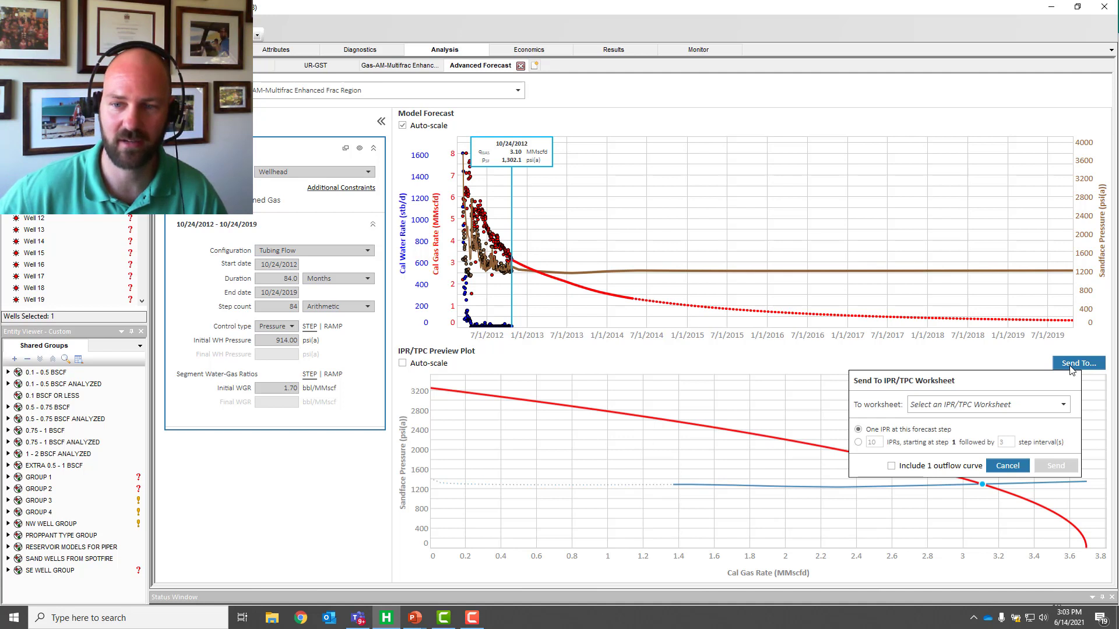
pyautogui.click(967, 405)
pyautogui.click(944, 421)
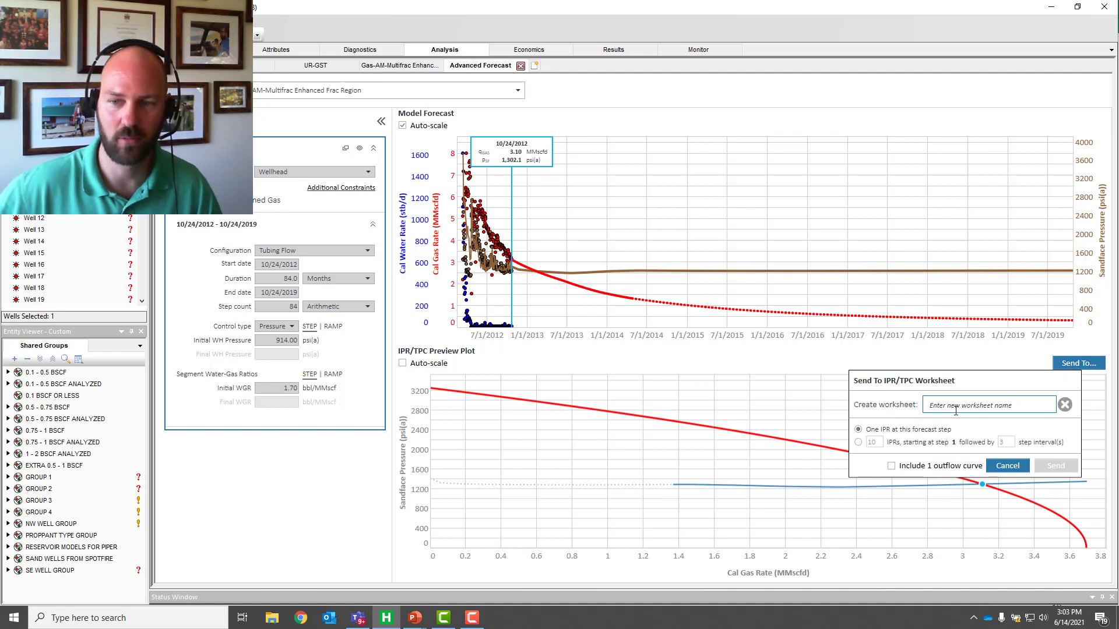
pyautogui.click(956, 411)
pyautogui.write('IPR TC')
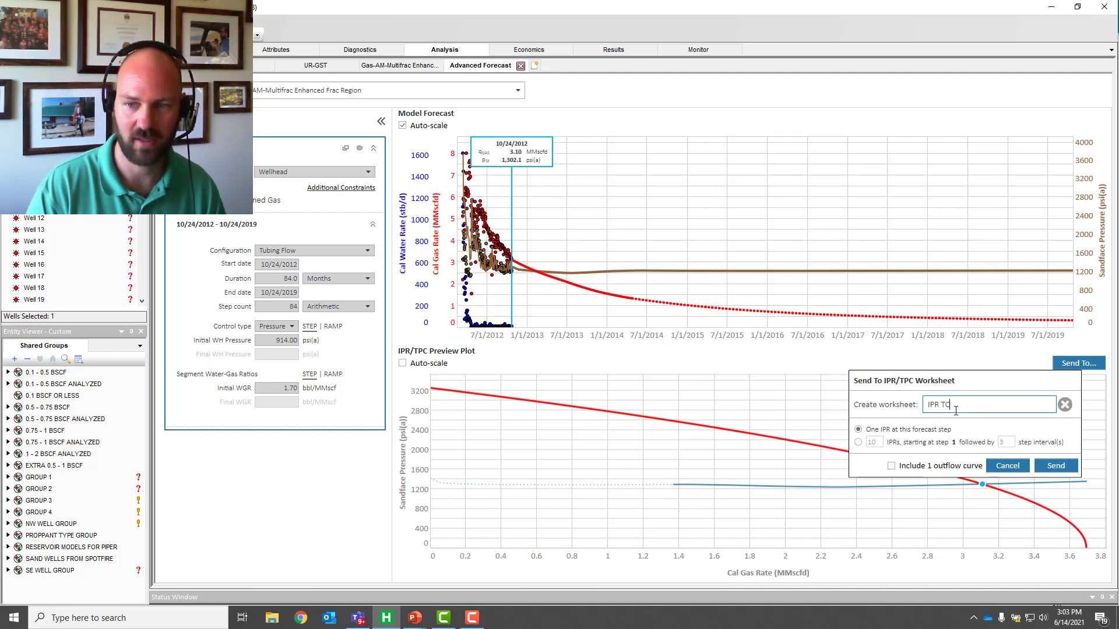
pyautogui.press('BackSpace')
pyautogui.write('PC Range')
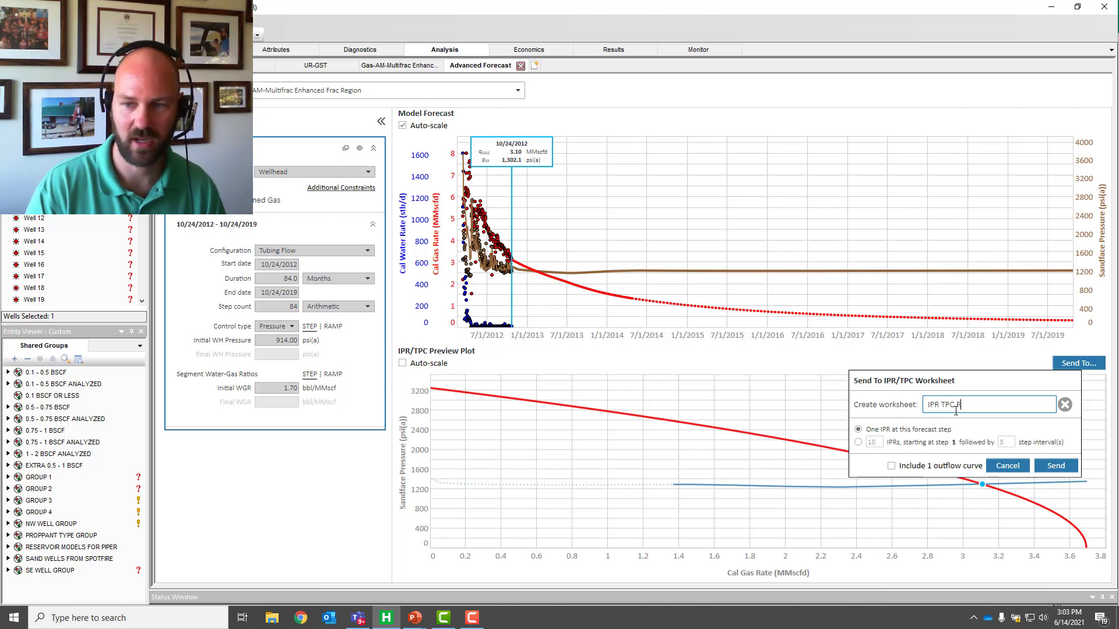
# - Send 10 IPRs at a step interval of 6 with an outflow curve, then open the new worksheet
pyautogui.click(858, 442)
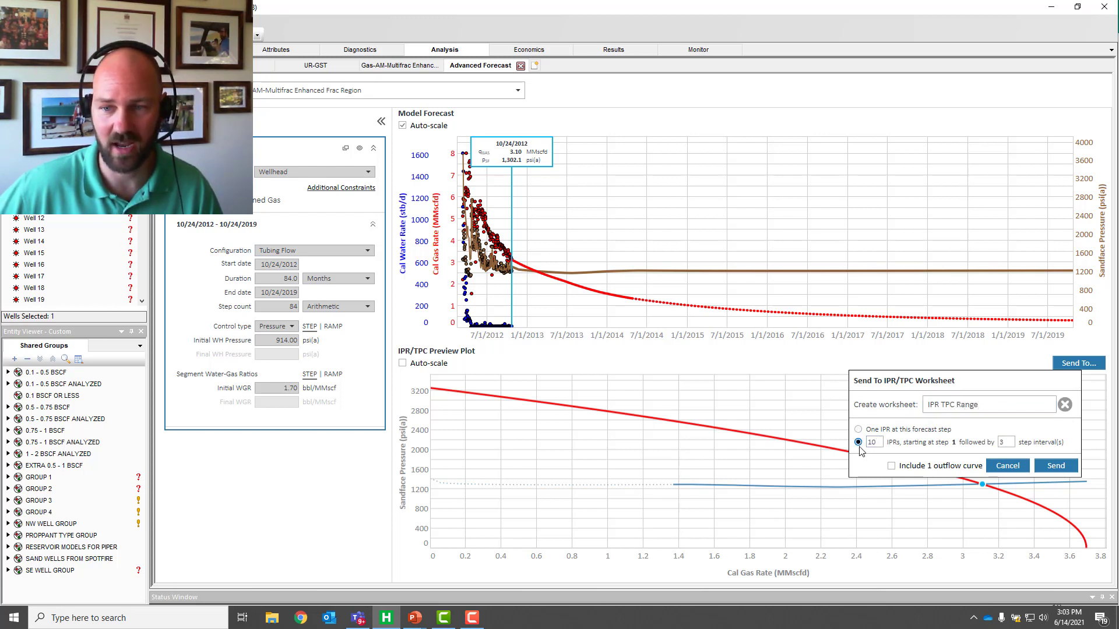
pyautogui.click(1010, 443)
pyautogui.doubleClick(1010, 444)
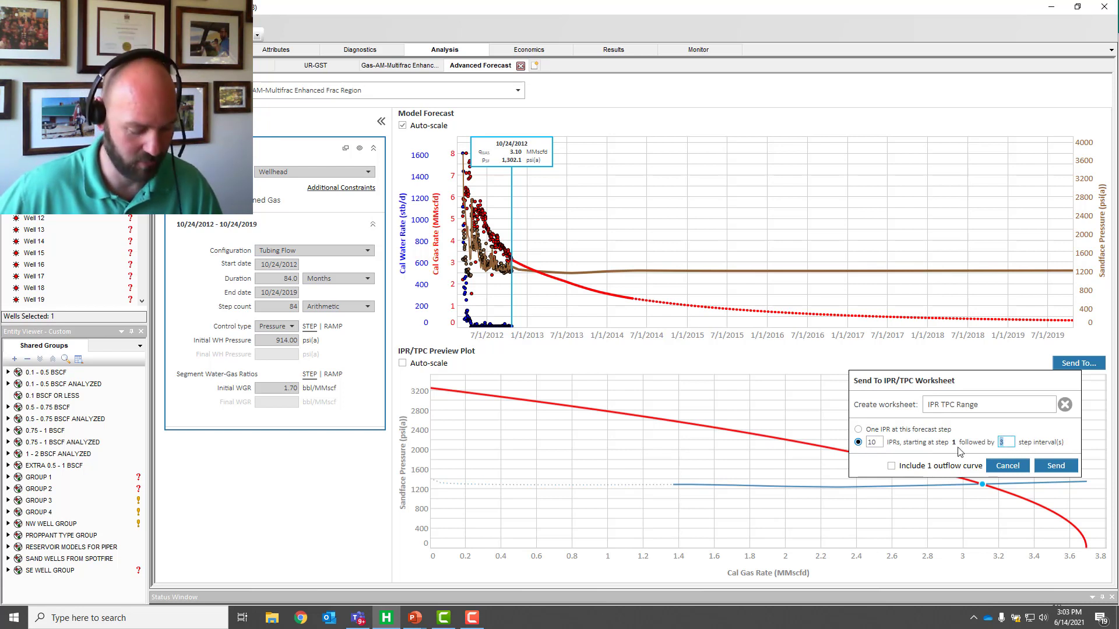
pyautogui.write('6')
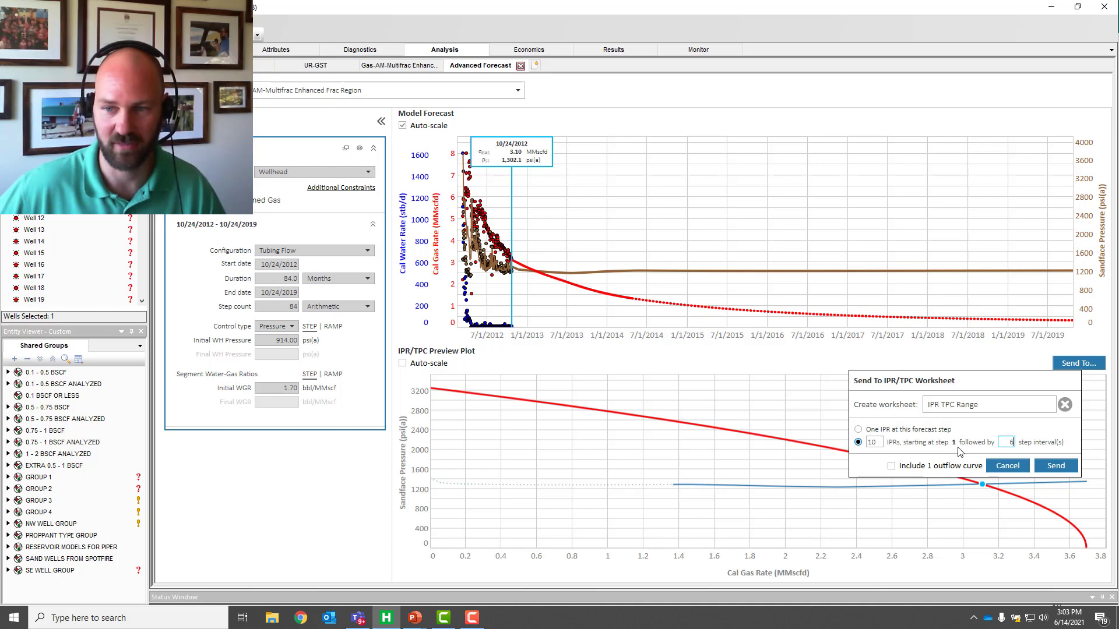
pyautogui.click(891, 466)
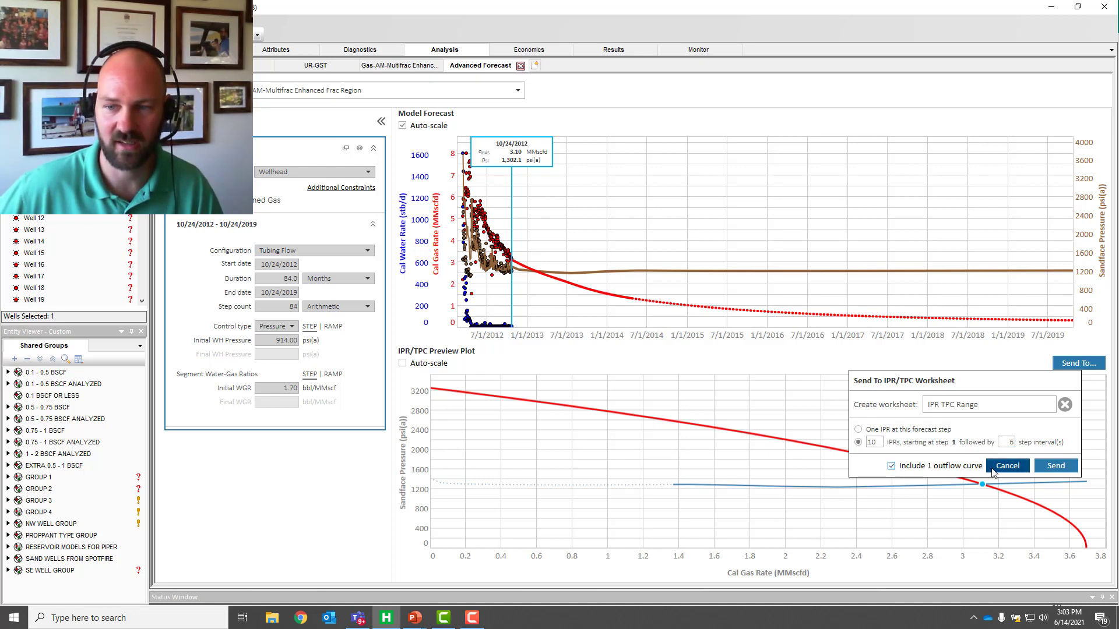
pyautogui.click(1057, 466)
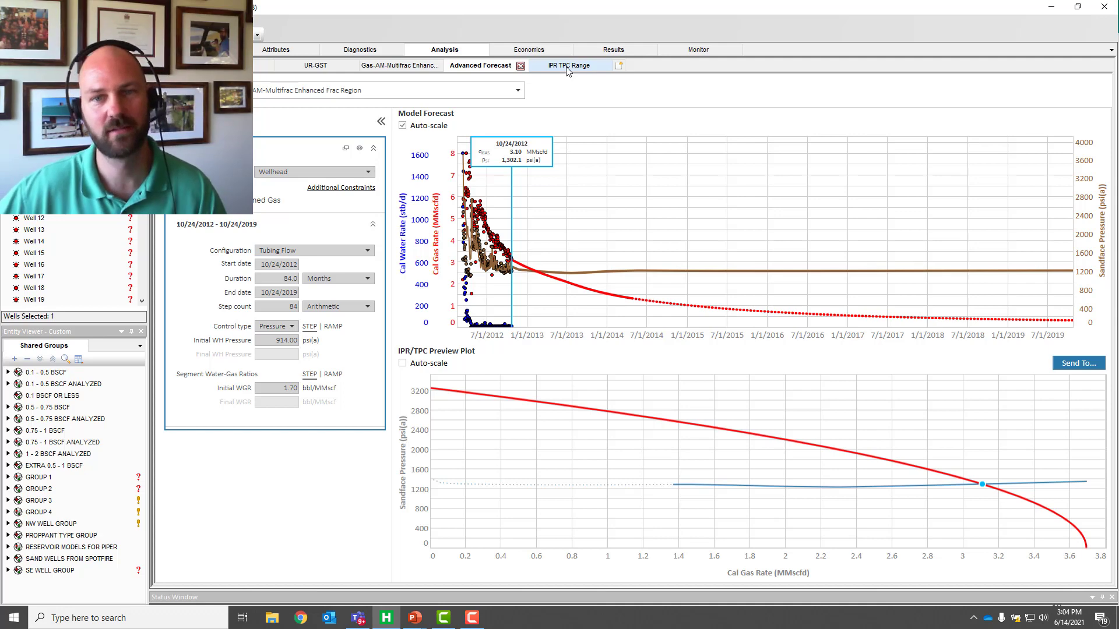
pyautogui.click(568, 67)
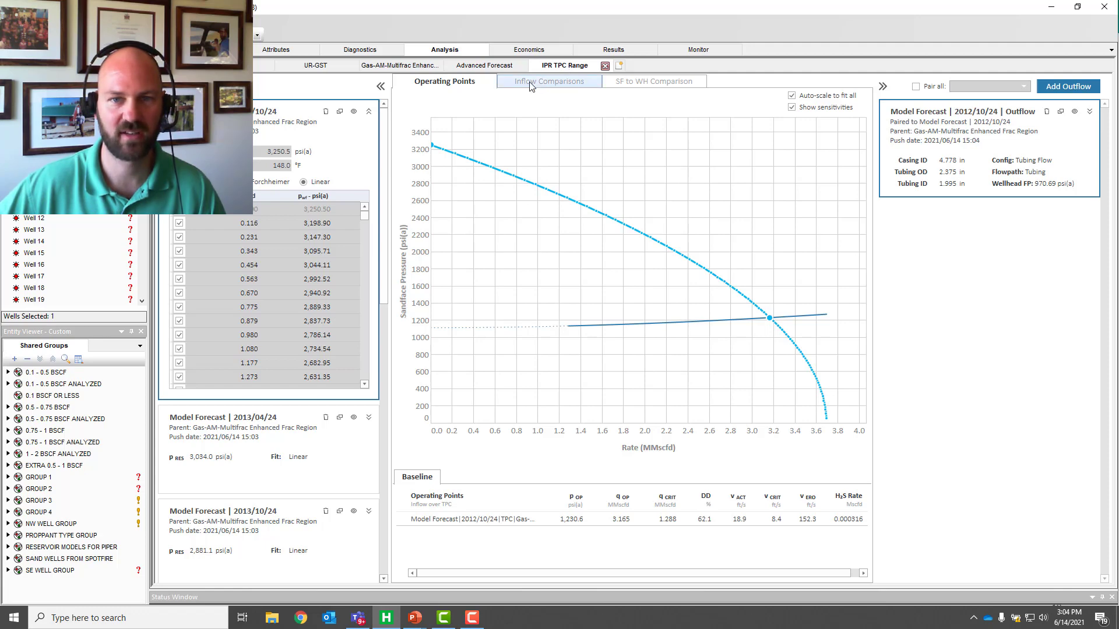
# - Show the Inflow Comparisons and focus on the 2012/10/24 forecast curve
pyautogui.click(549, 81)
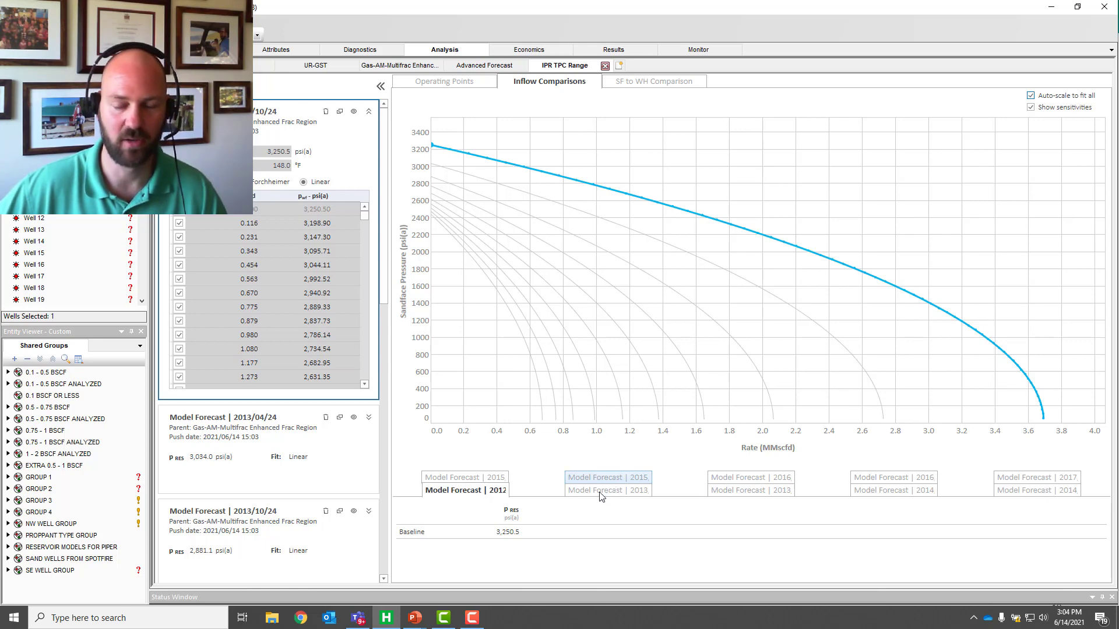
pyautogui.click(502, 479)
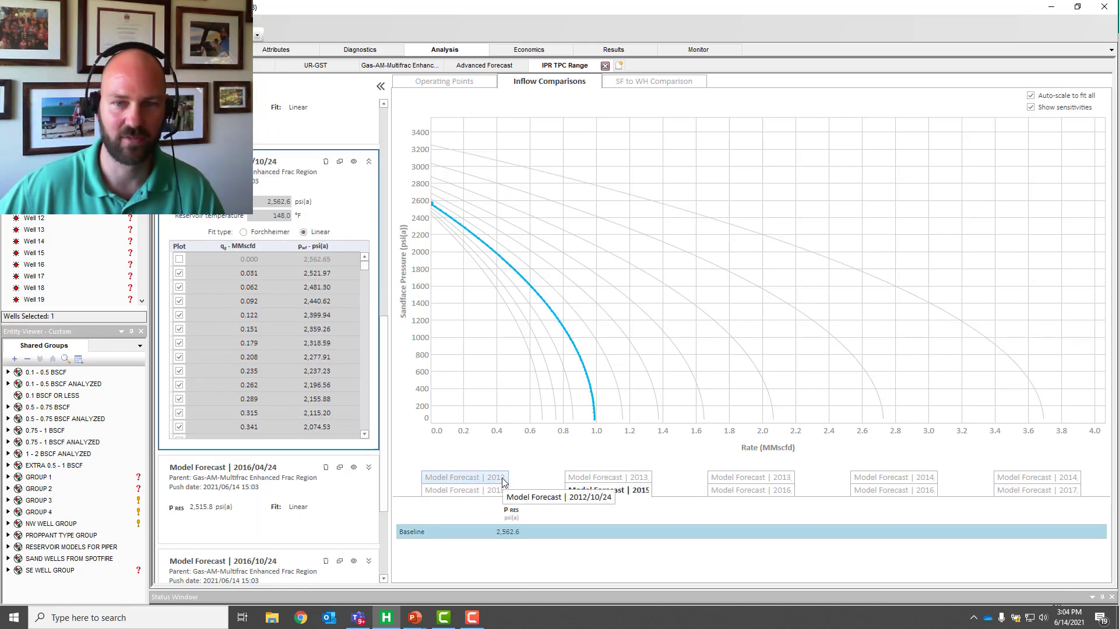
pyautogui.click(502, 479)
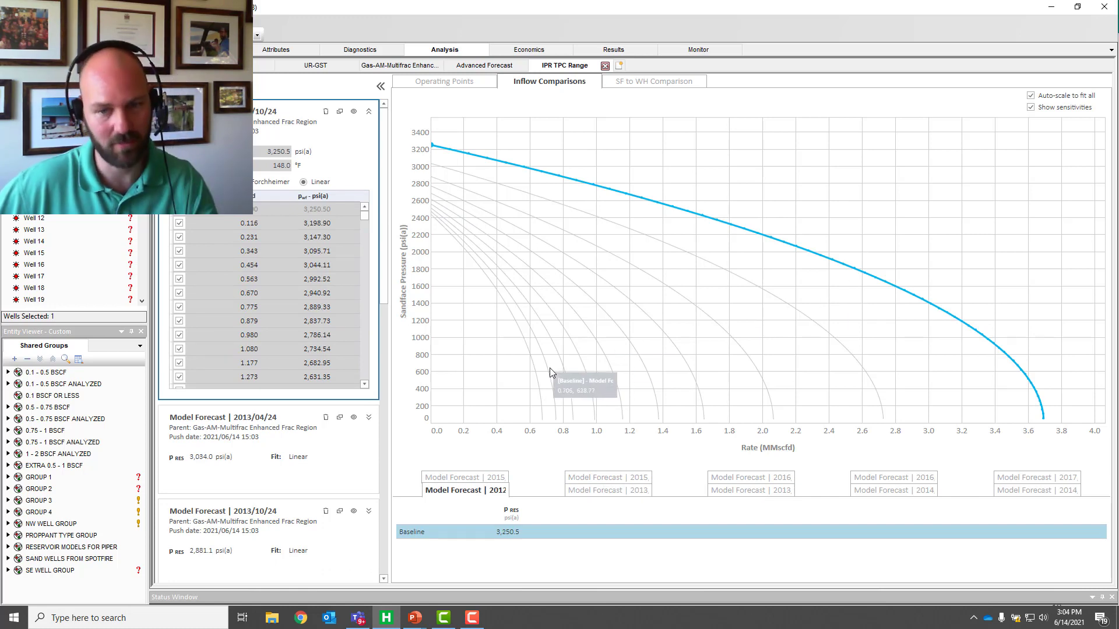
# - Copy the 2012/10/24 inflow curve data from the chart to the clipboard
pyautogui.click(741, 143)
pyautogui.rightClick(741, 143)
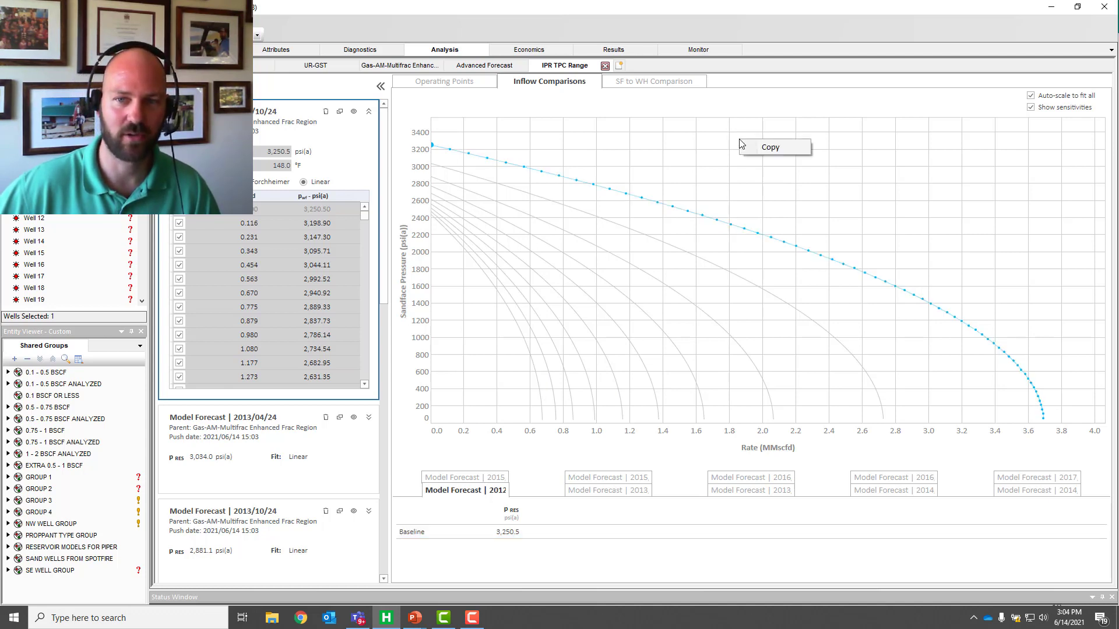
pyautogui.click(770, 147)
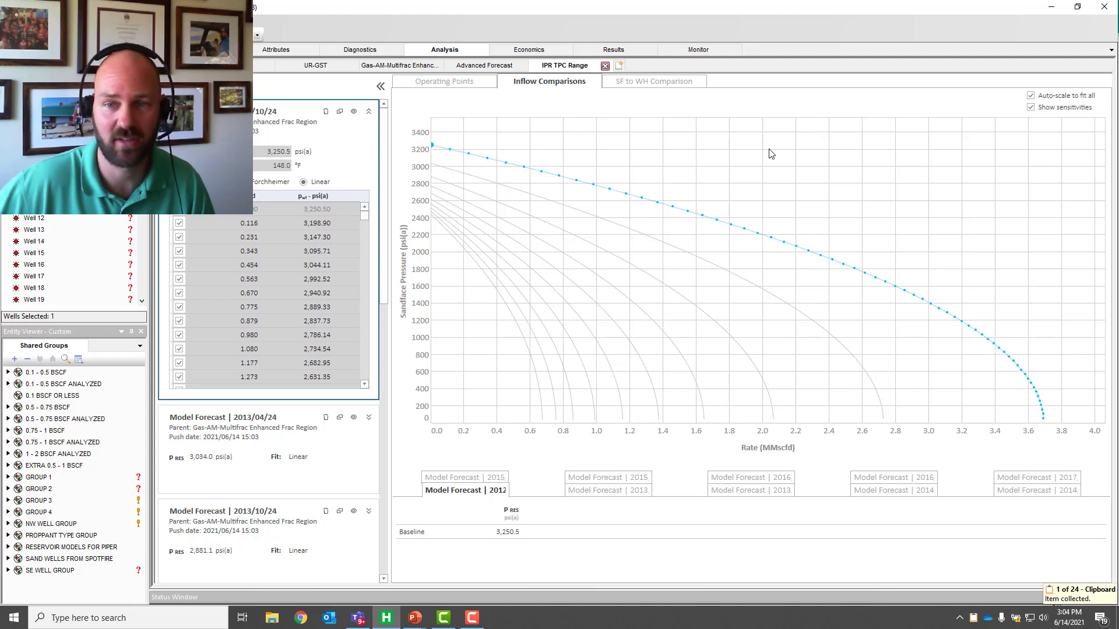
pyautogui.rightClick(769, 150)
pyautogui.click(797, 159)
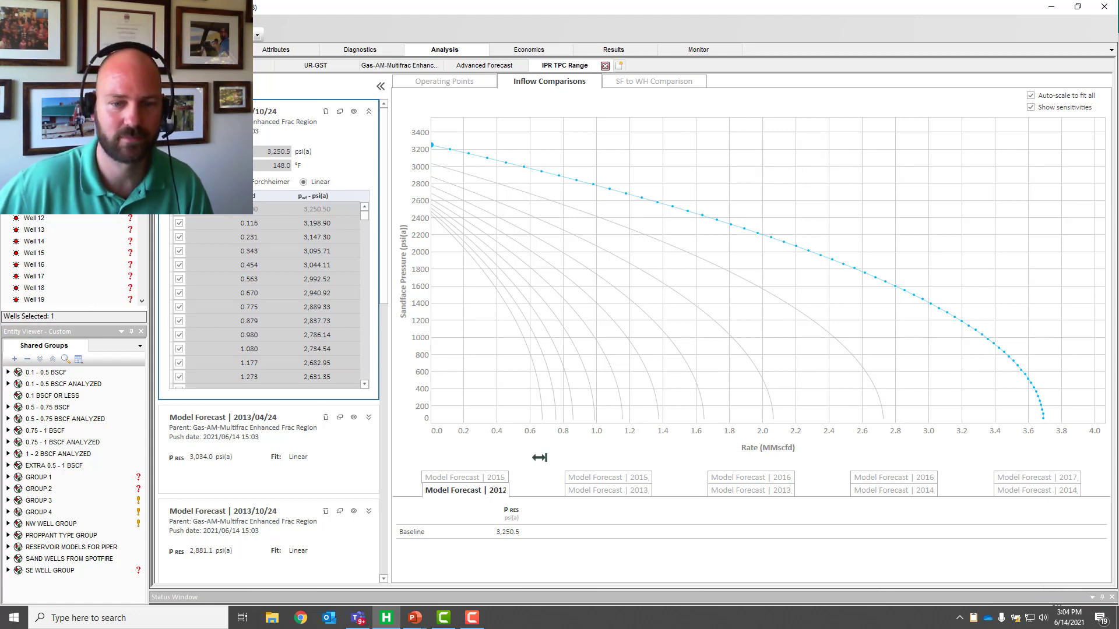
pyautogui.click(128, 618)
# - Launch Excel, maximize the new workbook, and paste the curve data at cell K5
pyautogui.write('excel')
pyautogui.press('Return')
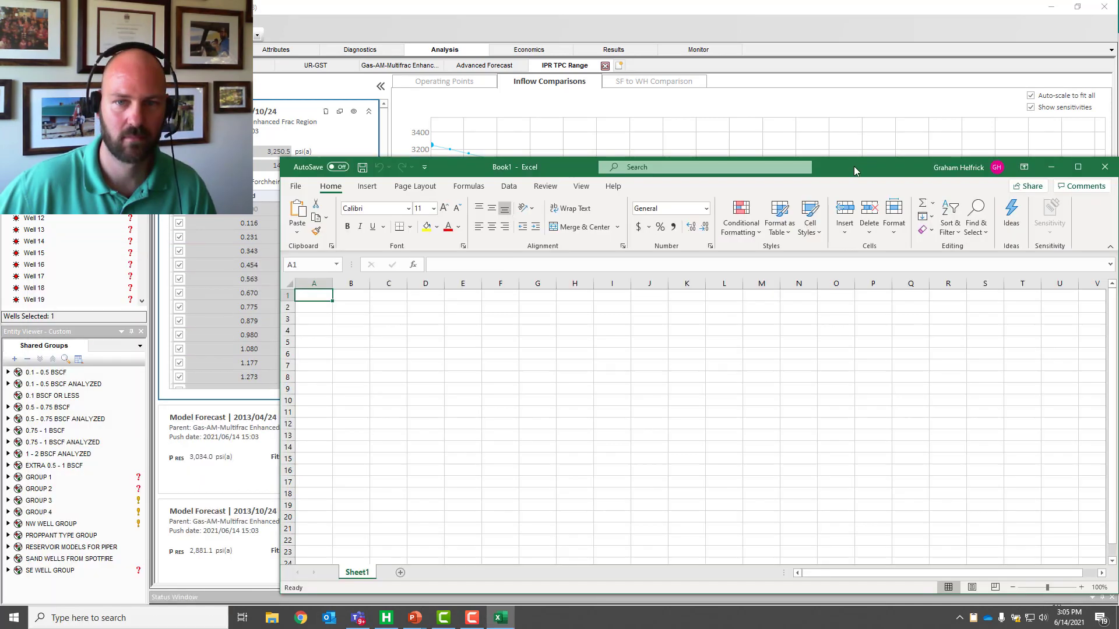
pyautogui.doubleClick(855, 166)
pyautogui.click(411, 195)
pyautogui.click(401, 184)
pyautogui.hotkey('ctrl', 'v')
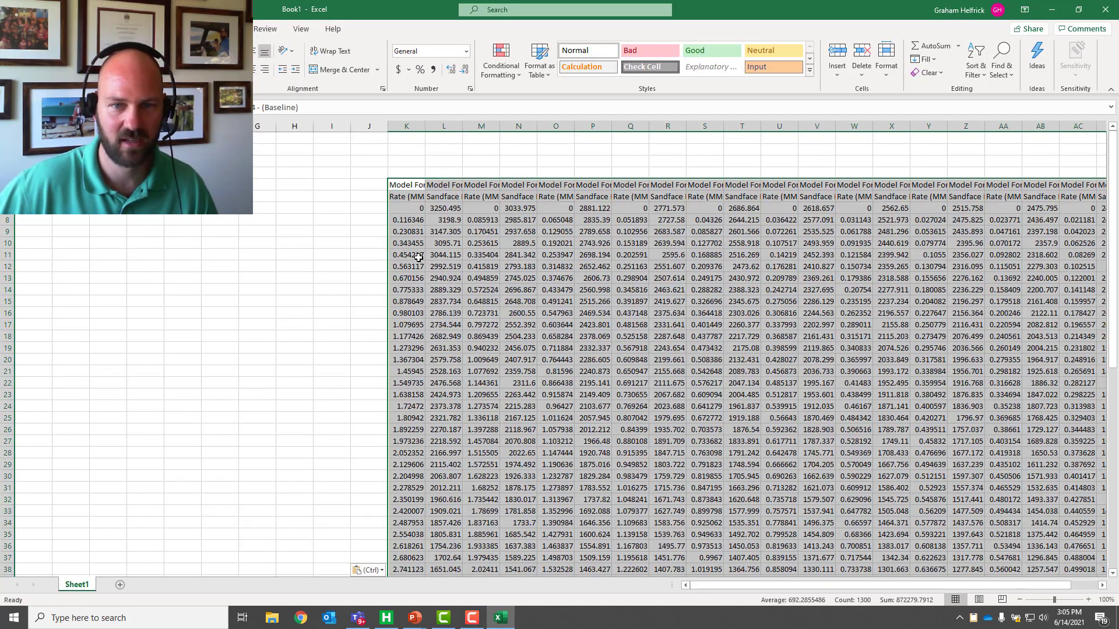
# - Autofit columns K–V, check the rate and sandface pressure values, and minimize Excel
pyautogui.click(406, 255)
pyautogui.moveTo(408, 126); pyautogui.dragTo(780, 126)
pyautogui.doubleClick(761, 126)
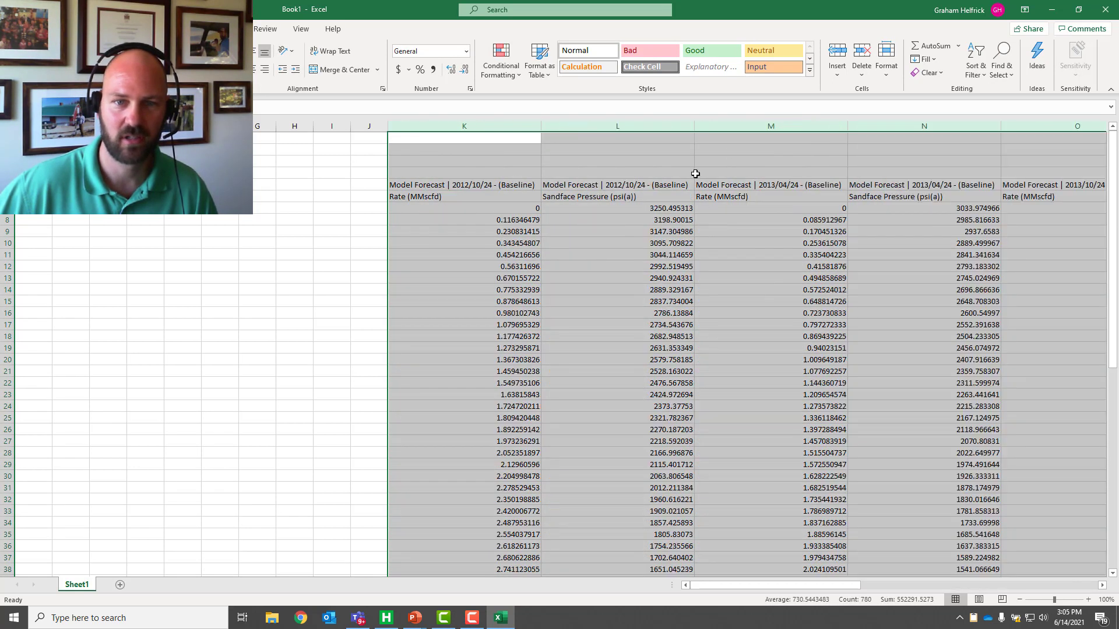
pyautogui.click(641, 278)
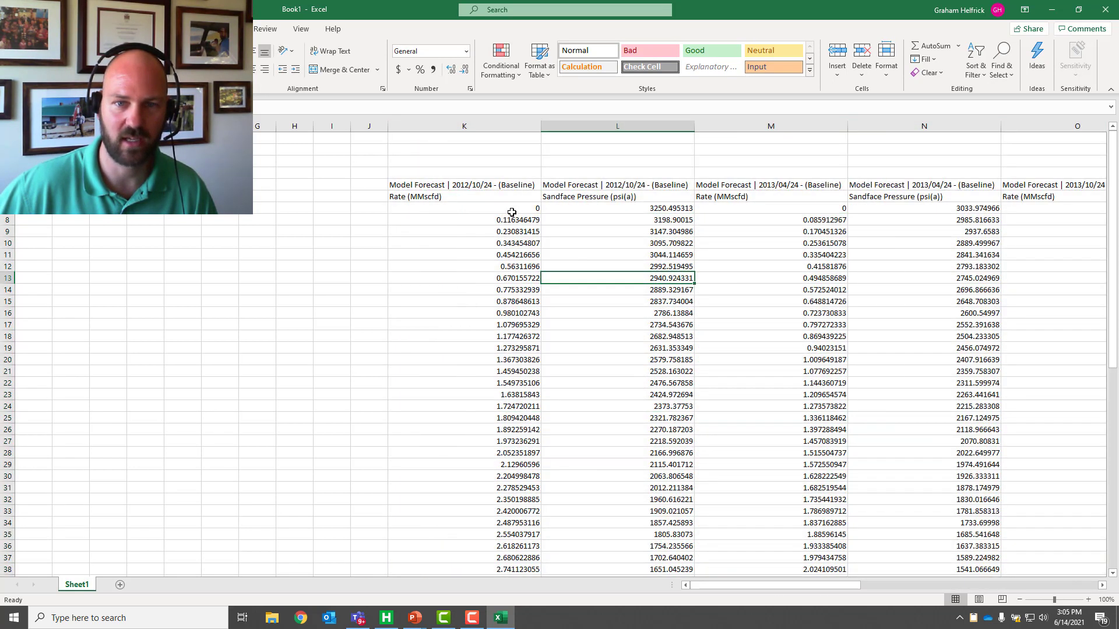
pyautogui.moveTo(513, 210); pyautogui.dragTo(519, 333)
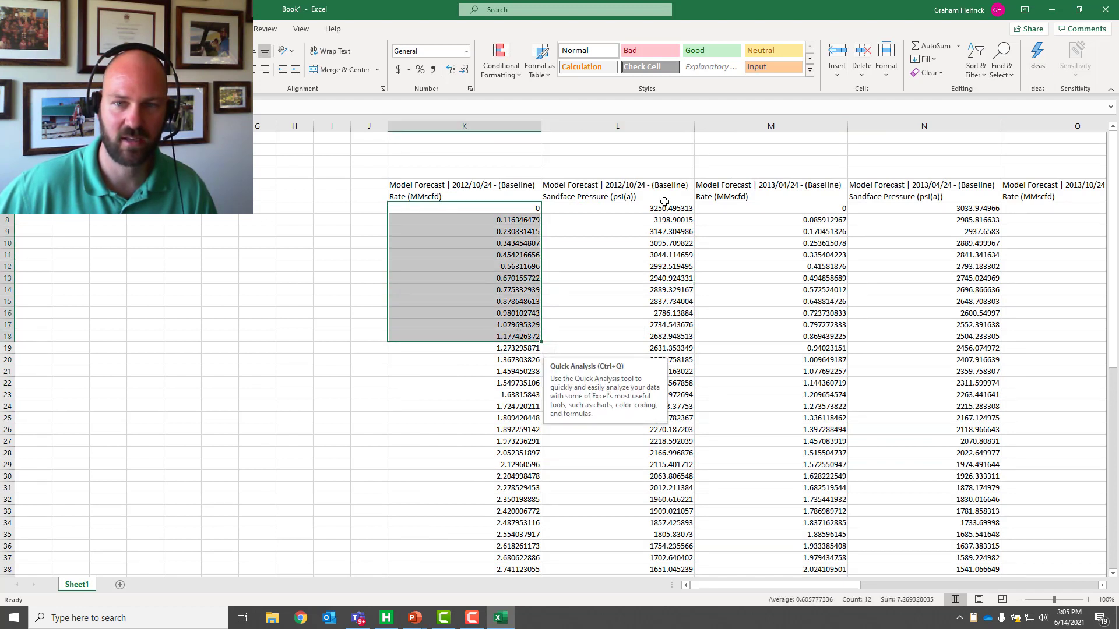
pyautogui.moveTo(663, 208); pyautogui.dragTo(665, 336)
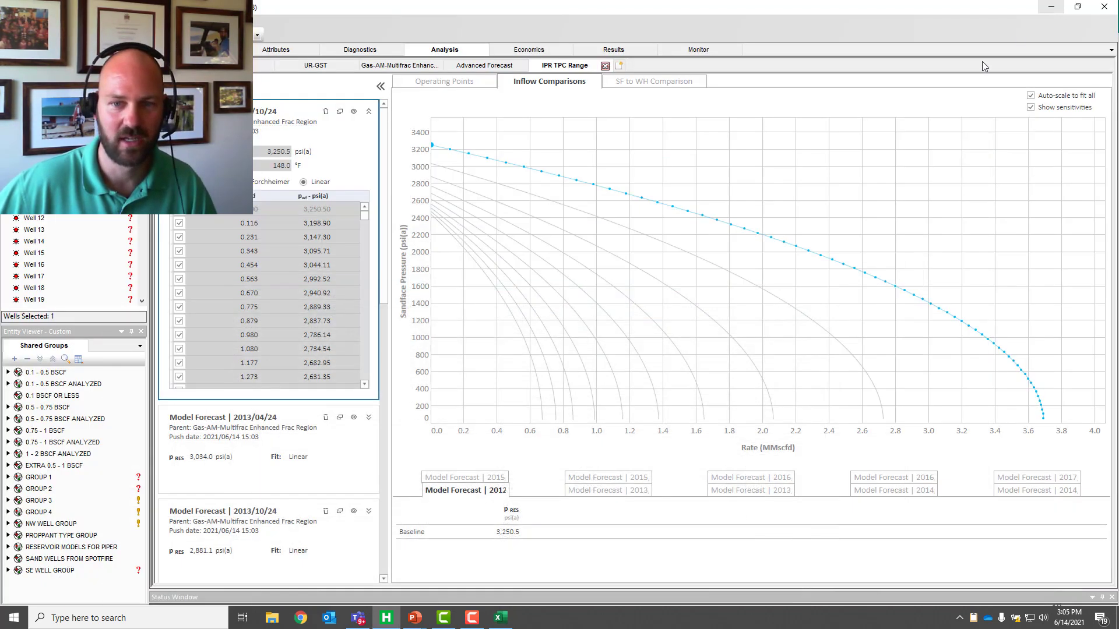
pyautogui.click(1051, 9)
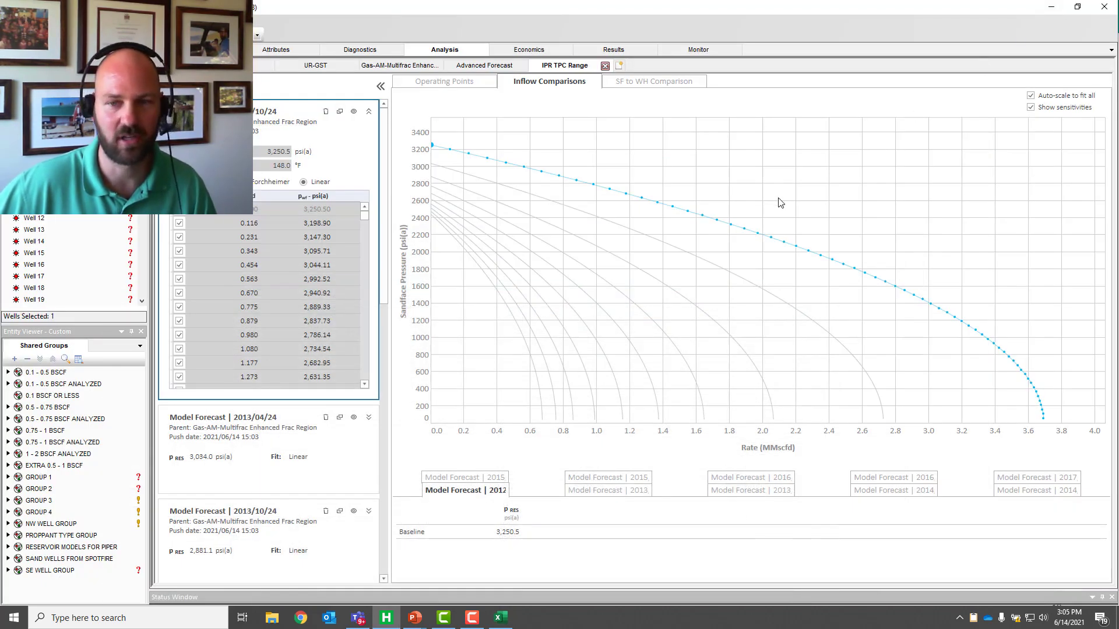
# - Show the Operating Points chart again, then switch back to the Advanced Forecast worksheet
pyautogui.click(443, 83)
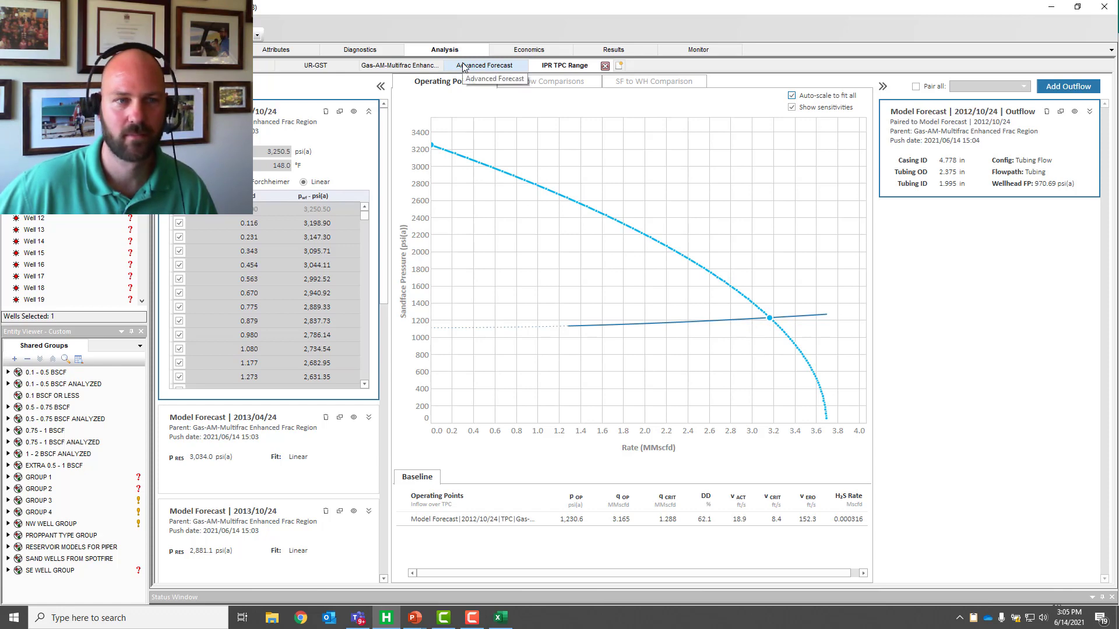
pyautogui.click(463, 65)
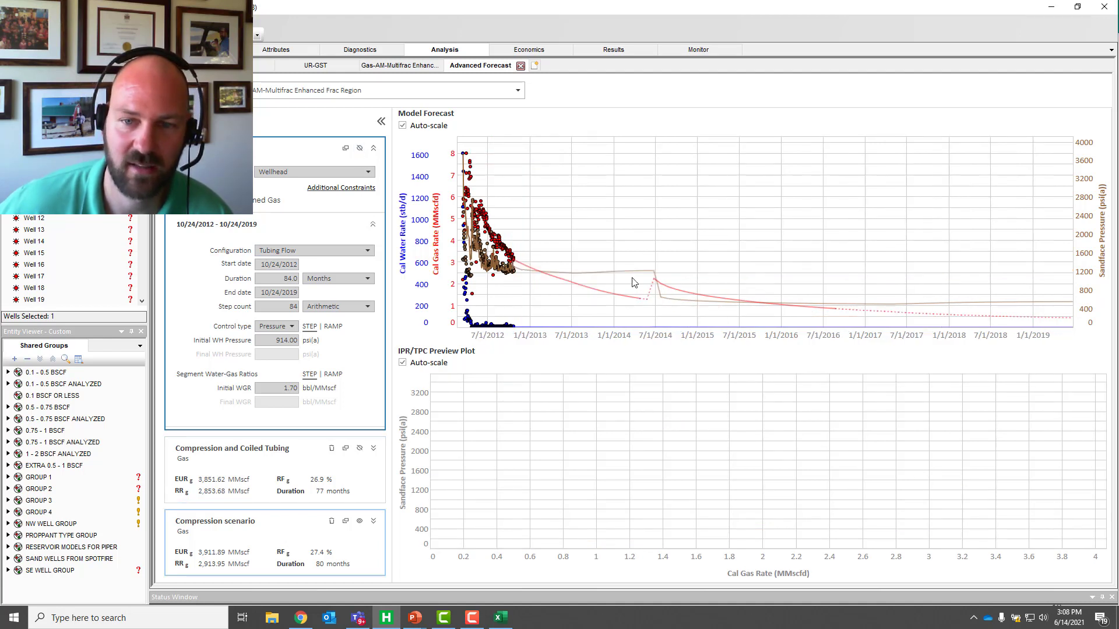
# - Activate the Compression scenario, rescale the pressure axis, and scrub the date from mid-2013 to 08/24/2014
pyautogui.click(644, 312)
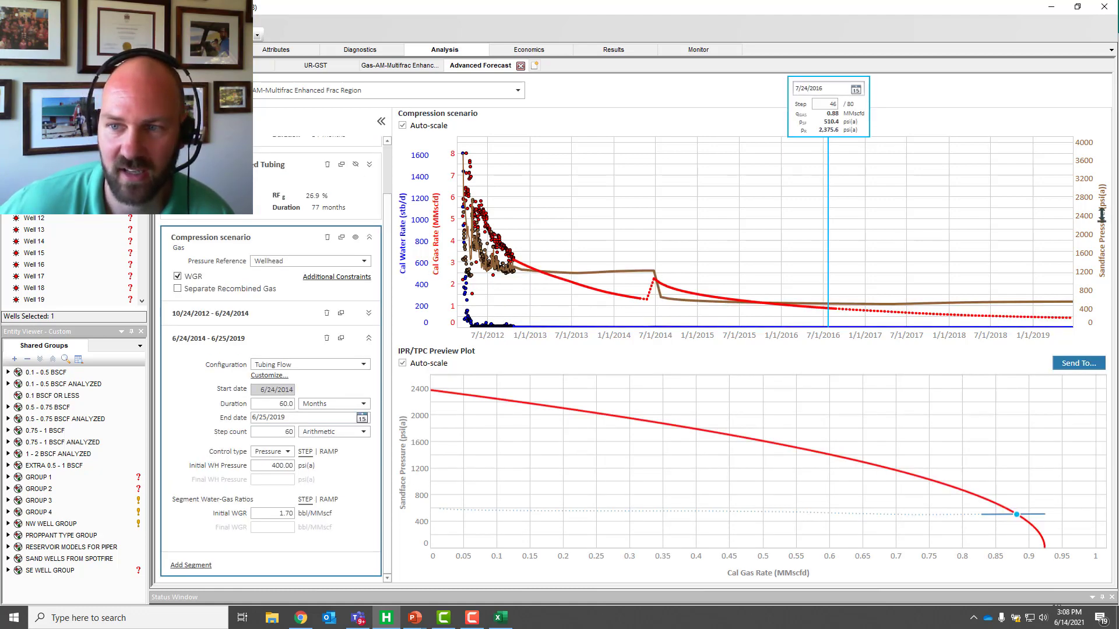
pyautogui.moveTo(1085, 218); pyautogui.dragTo(1087, 157)
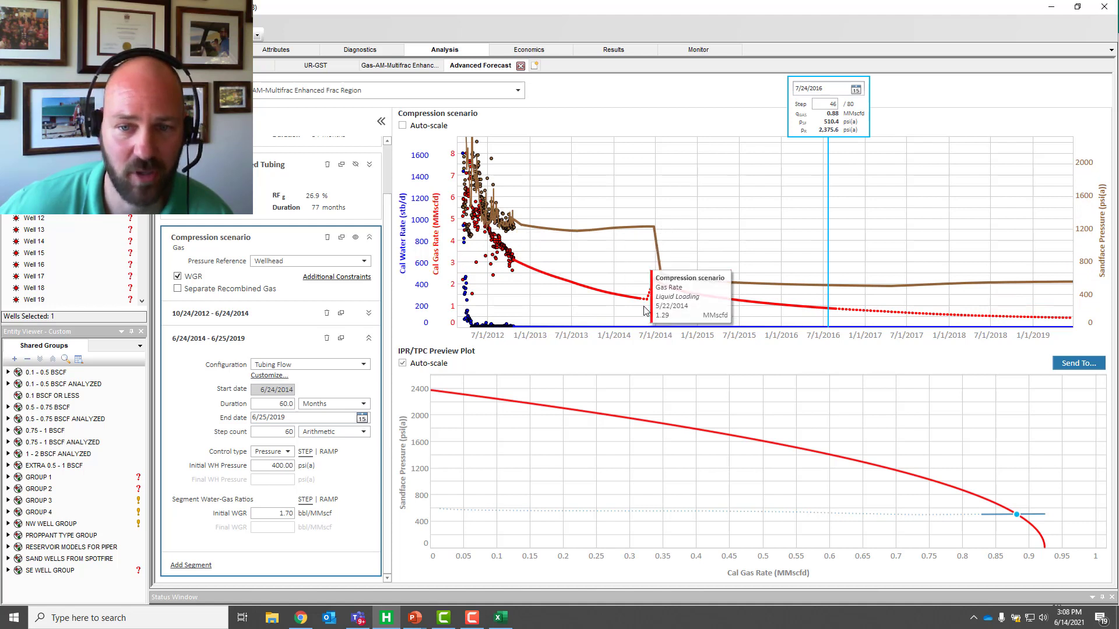
pyautogui.moveTo(828, 222); pyautogui.dragTo(562, 237)
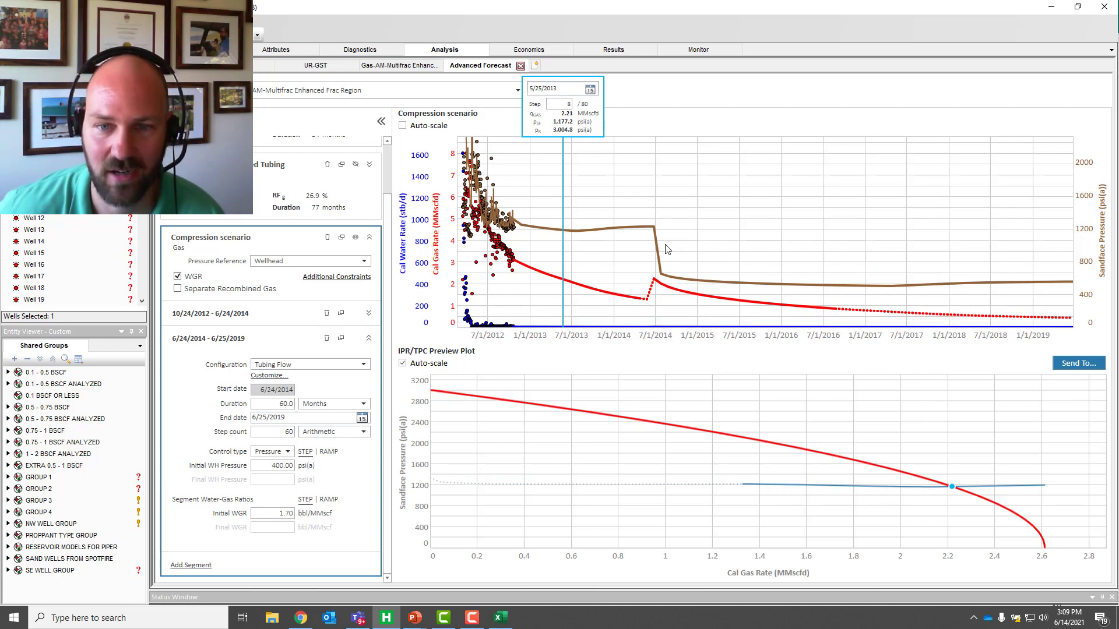
pyautogui.moveTo(562, 262); pyautogui.dragTo(632, 265)
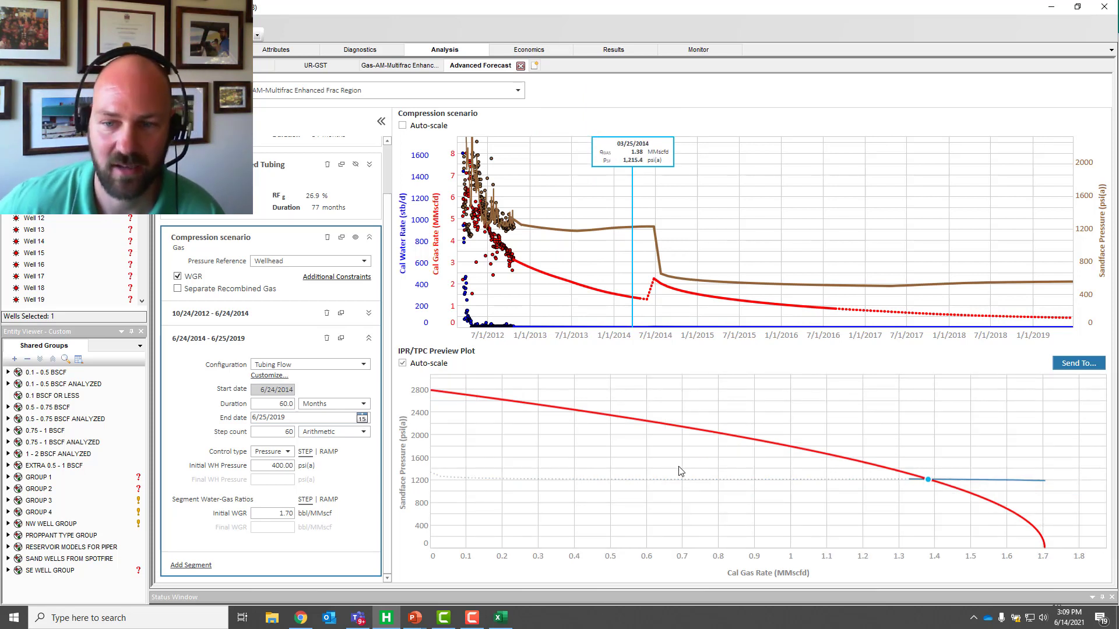
pyautogui.moveTo(630, 266)
pyautogui.moveTo(630, 267); pyautogui.dragTo(667, 269)
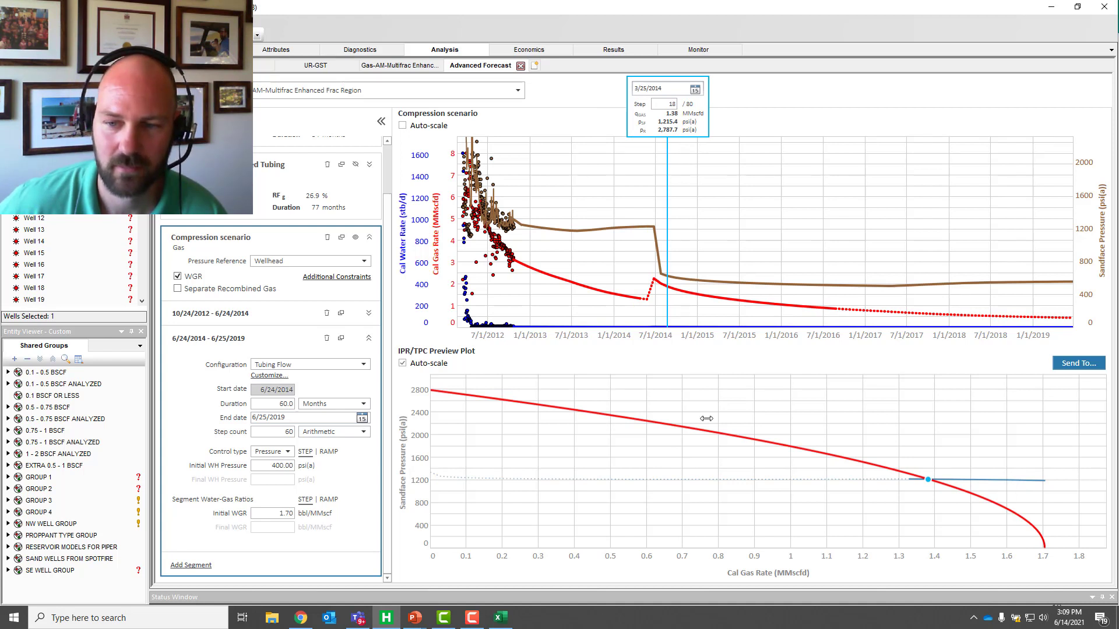
pyautogui.moveTo(672, 504)
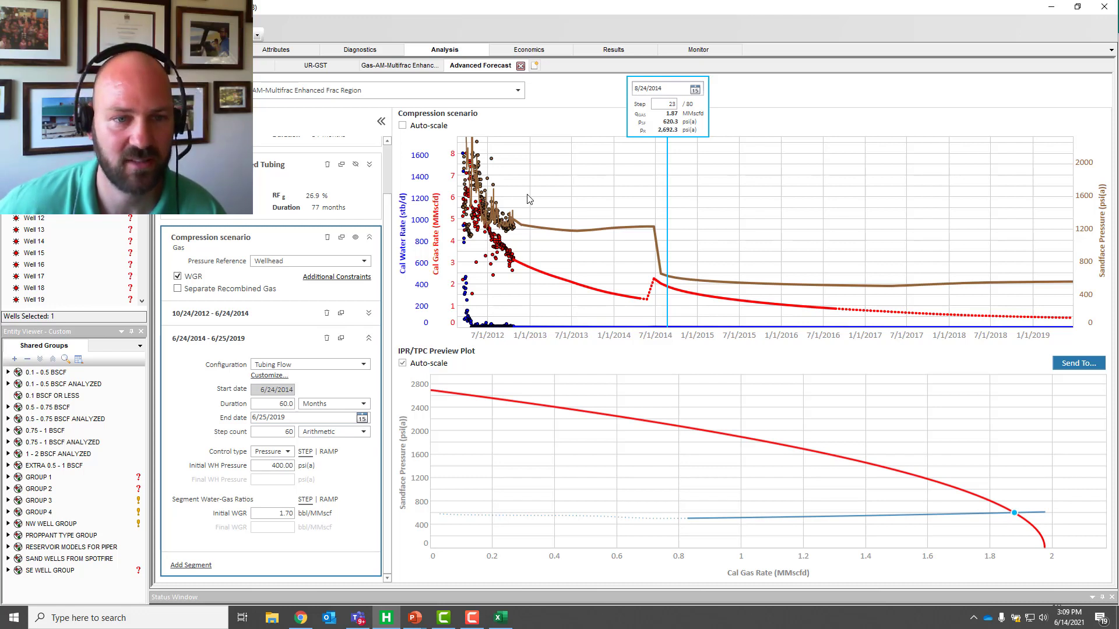
# - Hide Compression, show Compression and Coiled Tubing, and scrub its date from late 2015 to early 2017
pyautogui.click(356, 239)
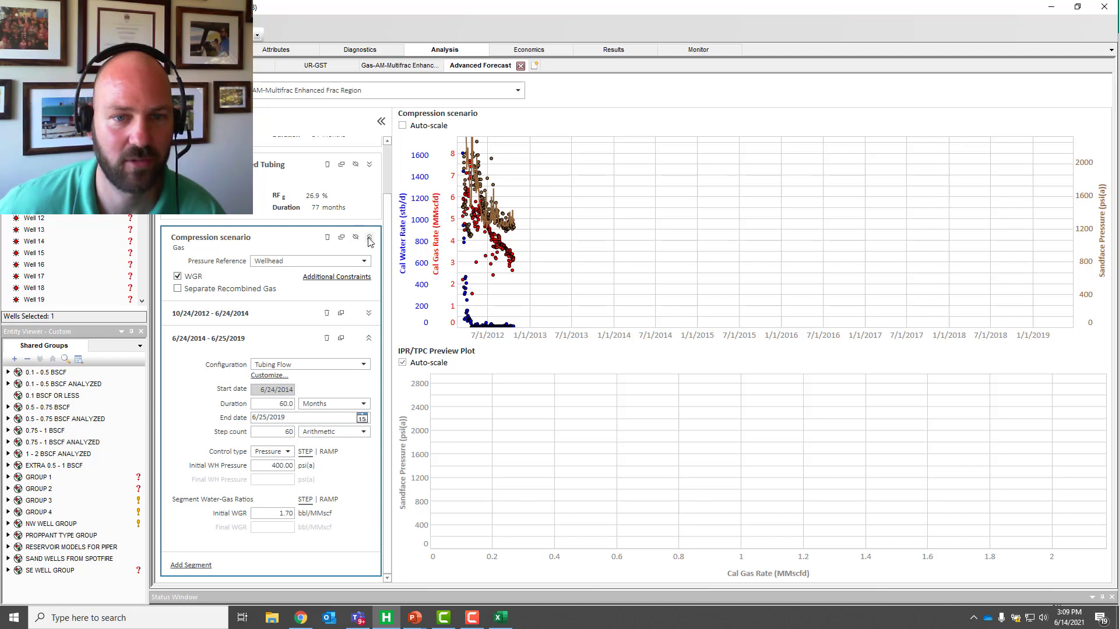
pyautogui.click(369, 238)
pyautogui.click(360, 222)
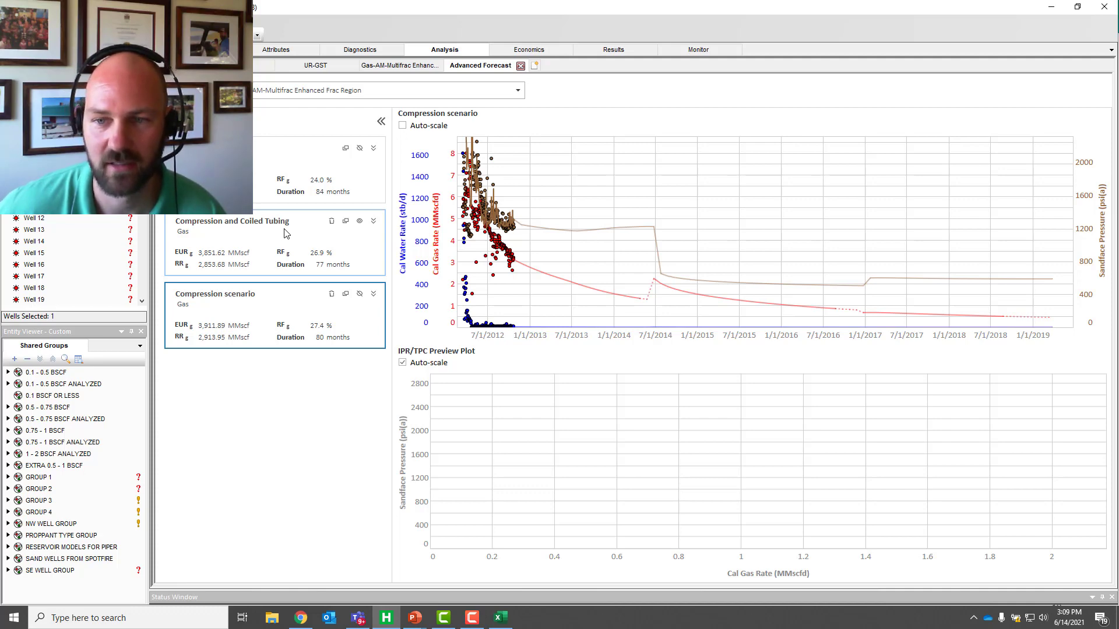
pyautogui.click(285, 233)
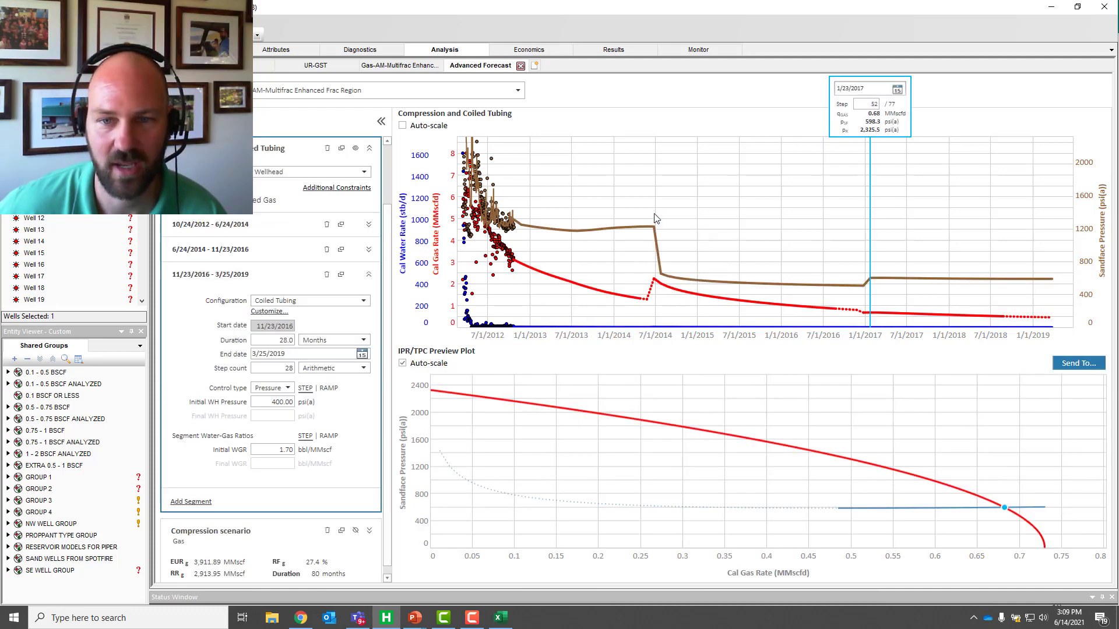
pyautogui.moveTo(870, 235); pyautogui.dragTo(773, 274)
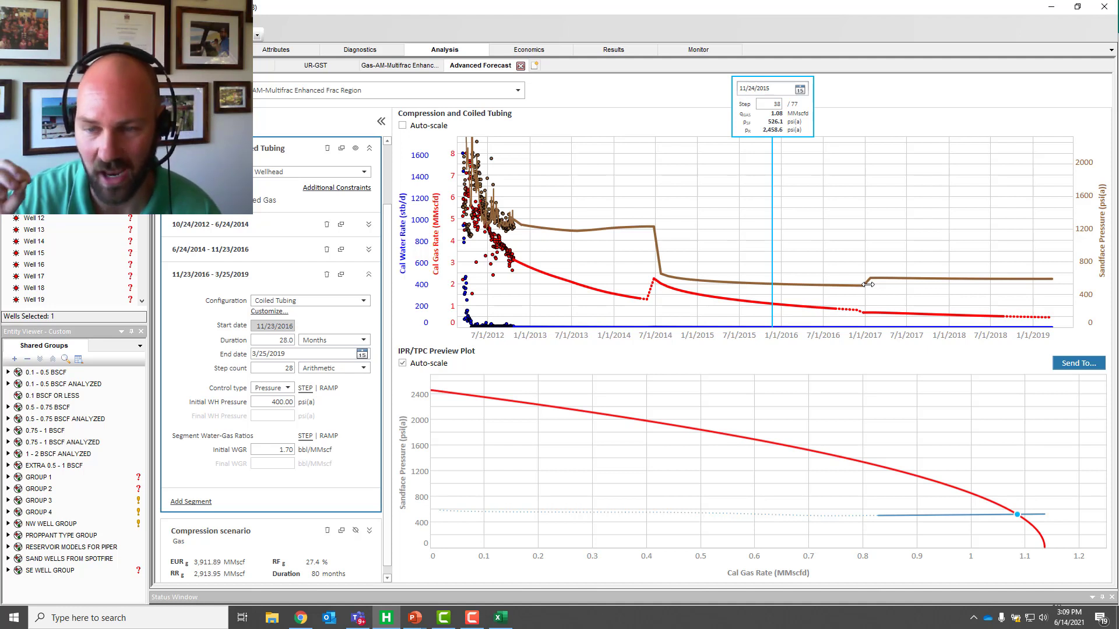
pyautogui.moveTo(771, 266); pyautogui.dragTo(870, 270)
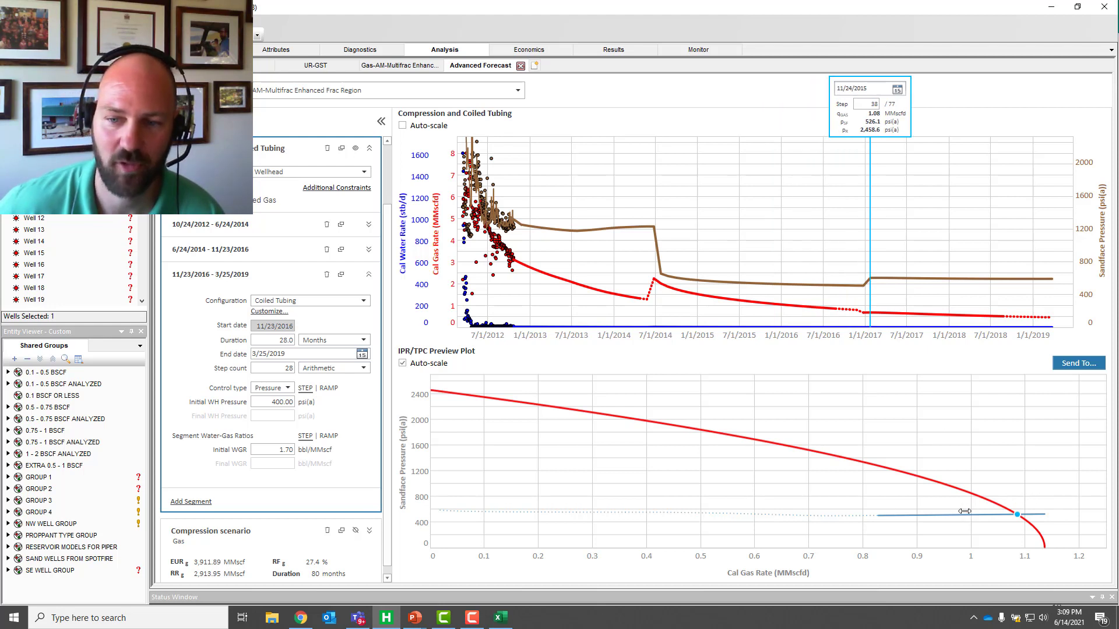